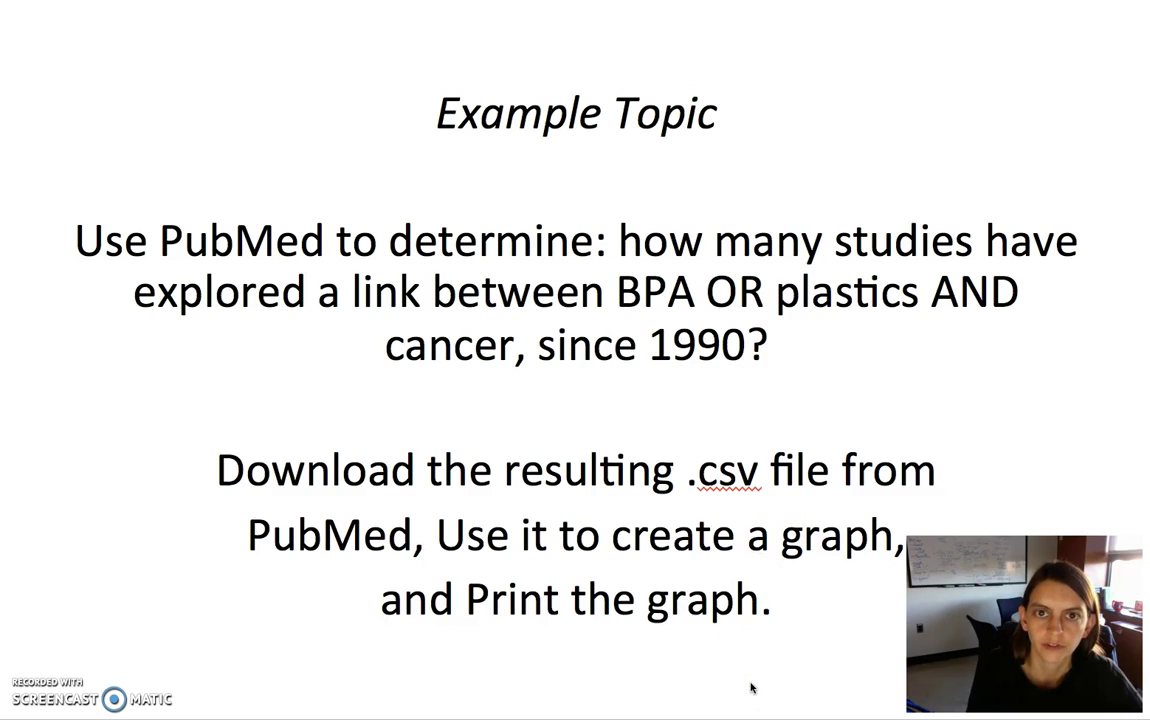
Move from the Example Topic slide to the PubMed home page in the browser
click(738, 683)
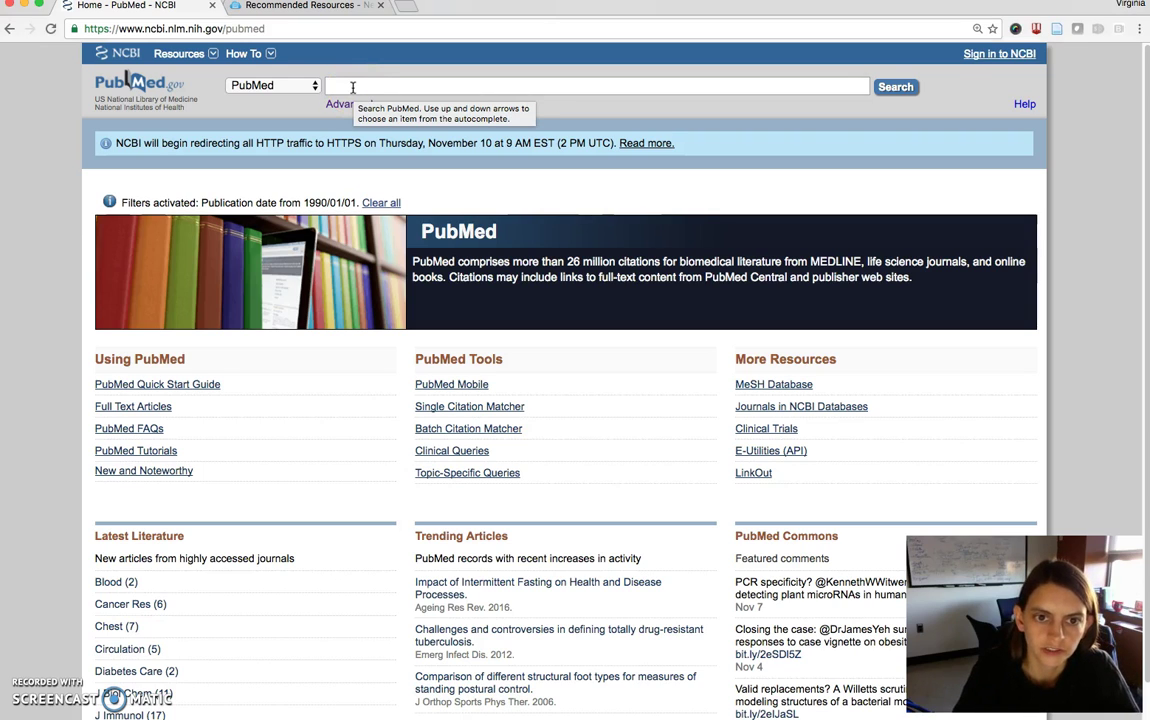
Enter the query (BPA OR plastics) AND cancer and enlarge the page twice
text((BPA OR plastics) AND can)
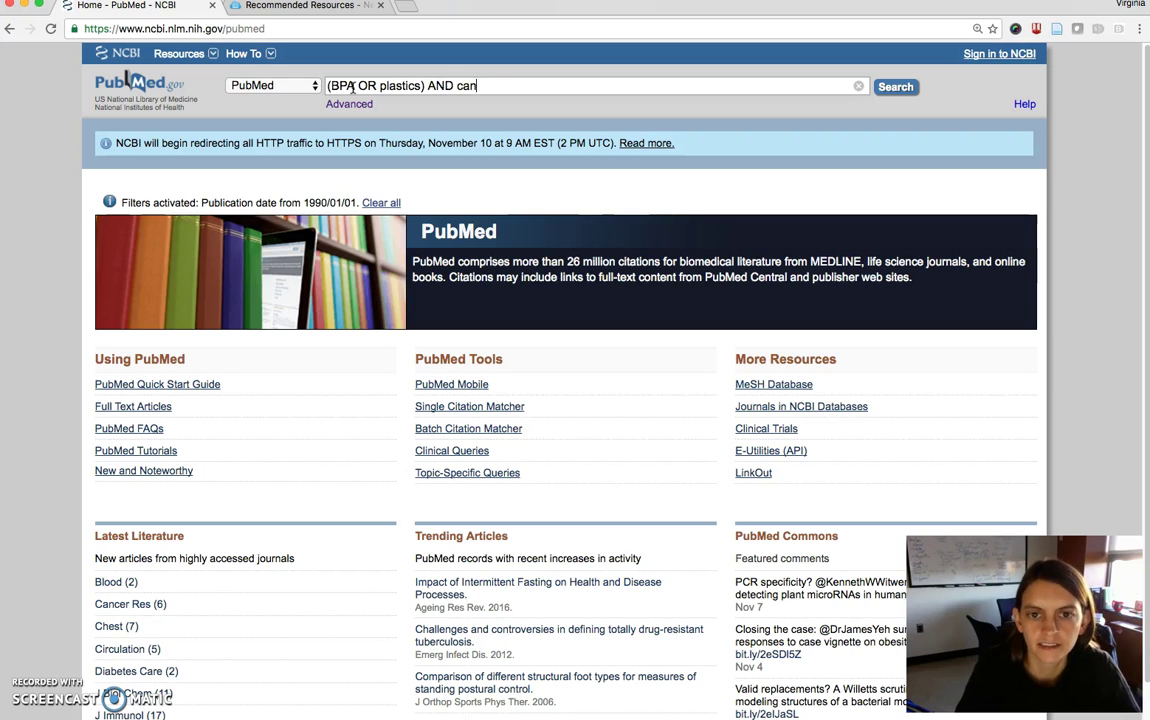
text(cer)
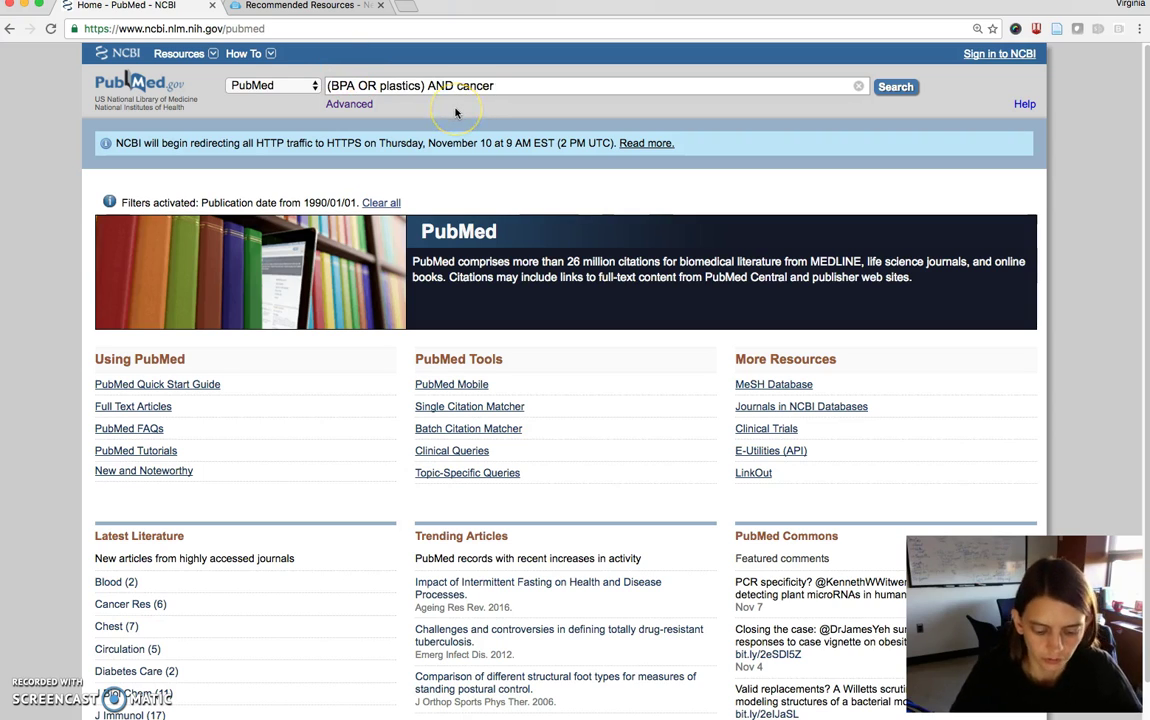
key(super+equal)
key(super+equal)
key(super+equal)
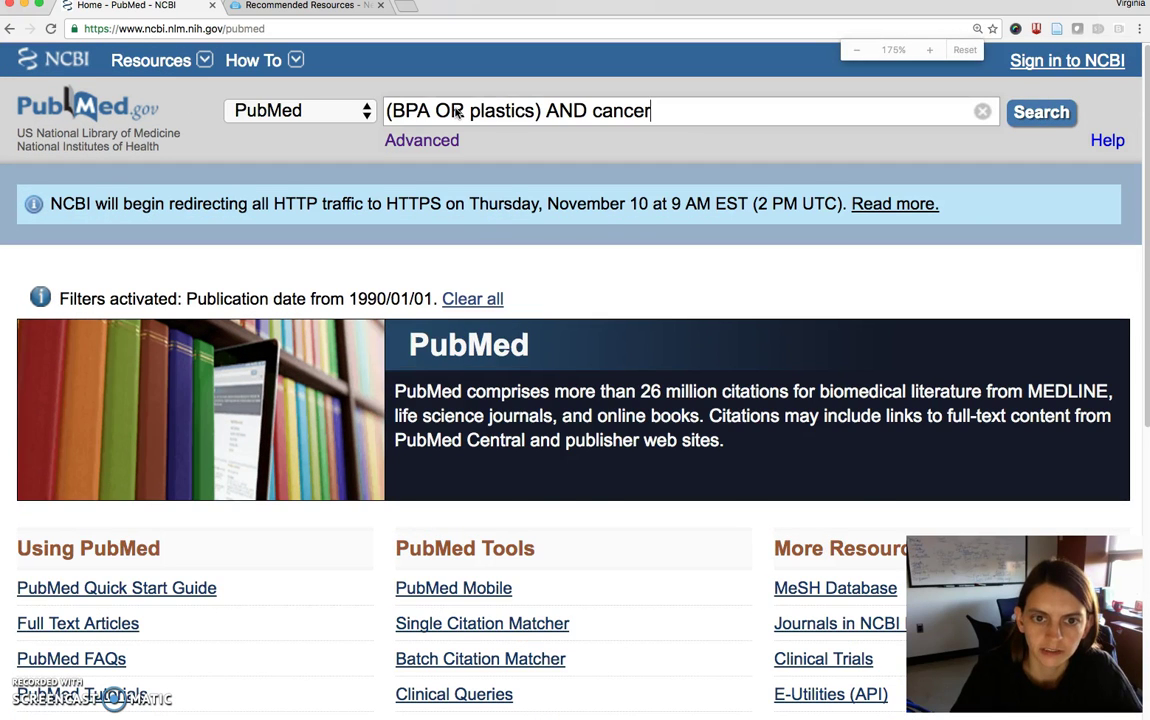
key(super+equal)
Check the (BPA OR plastics) group and the word cancer, then run the search
click(618, 122)
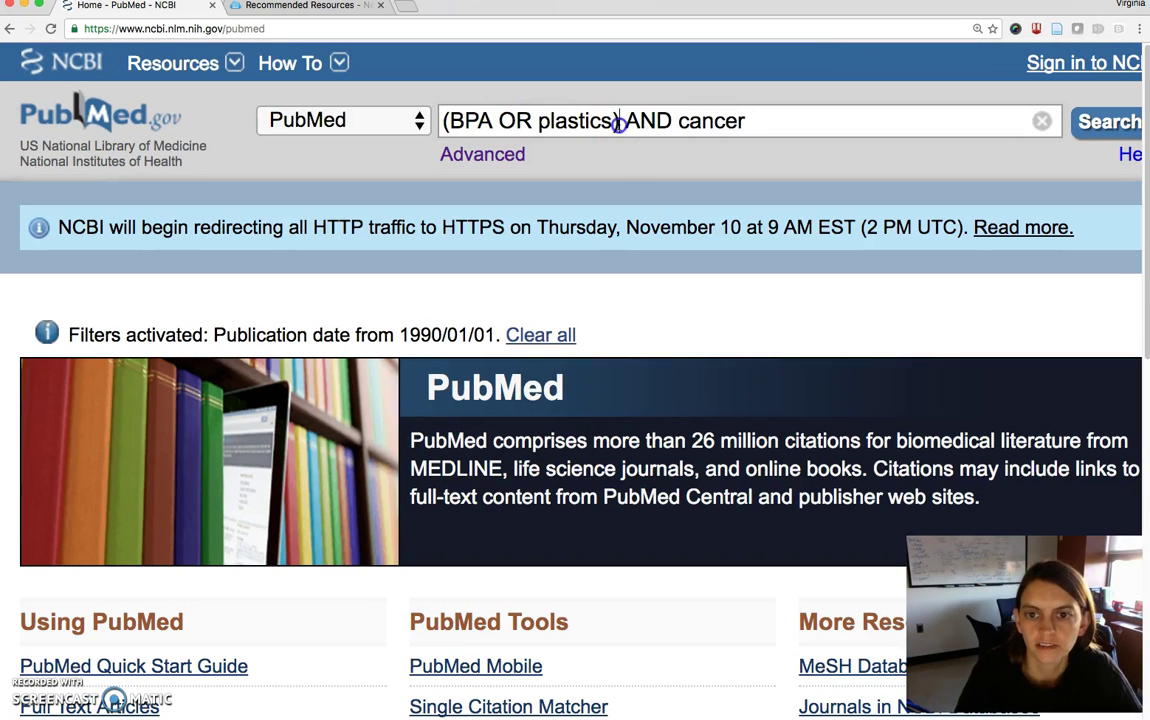
drag(618, 122, 442, 126)
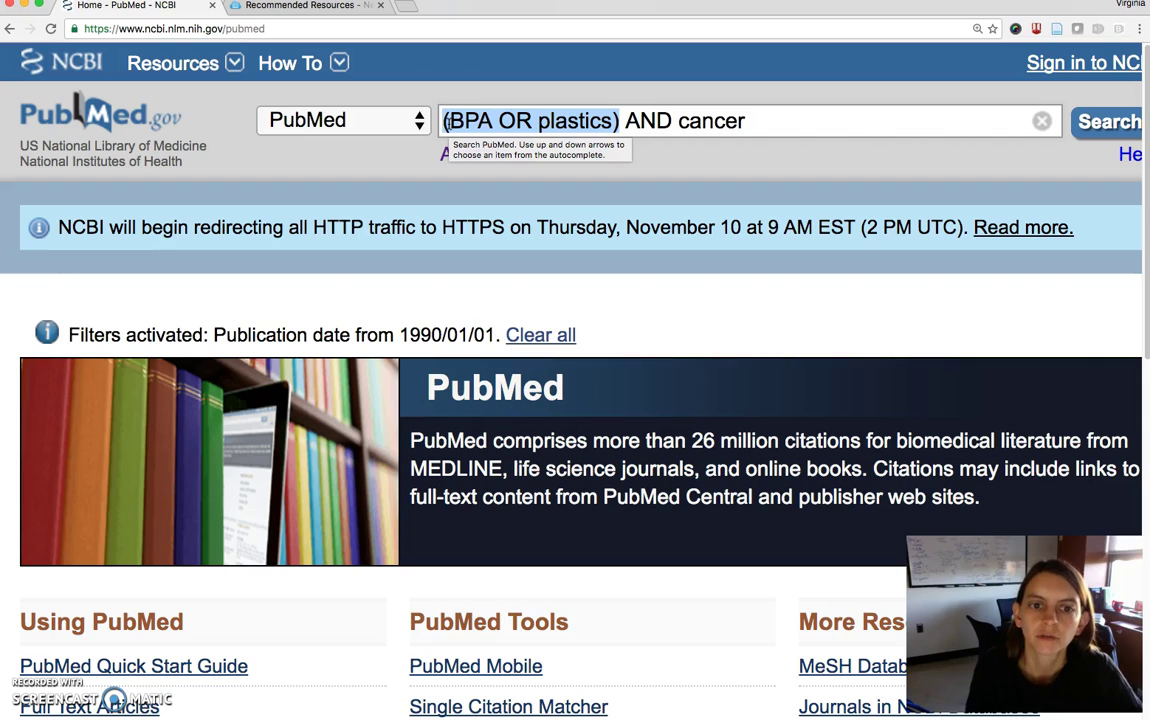
click(624, 123)
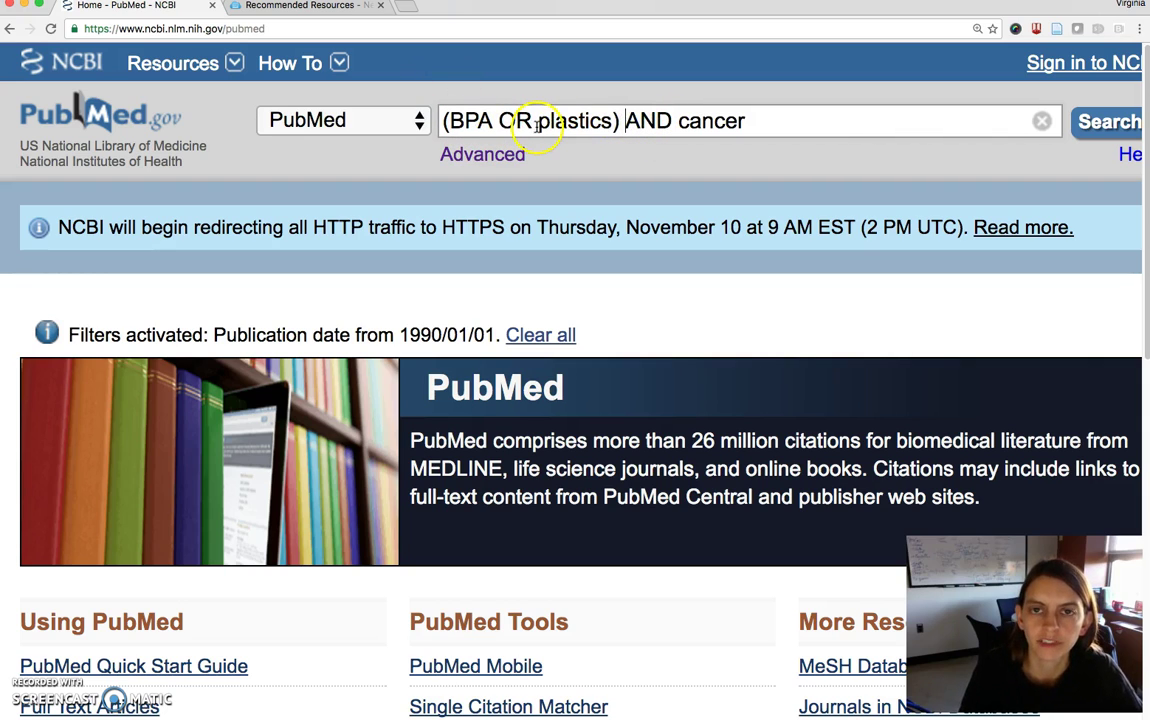
drag(679, 123, 752, 124)
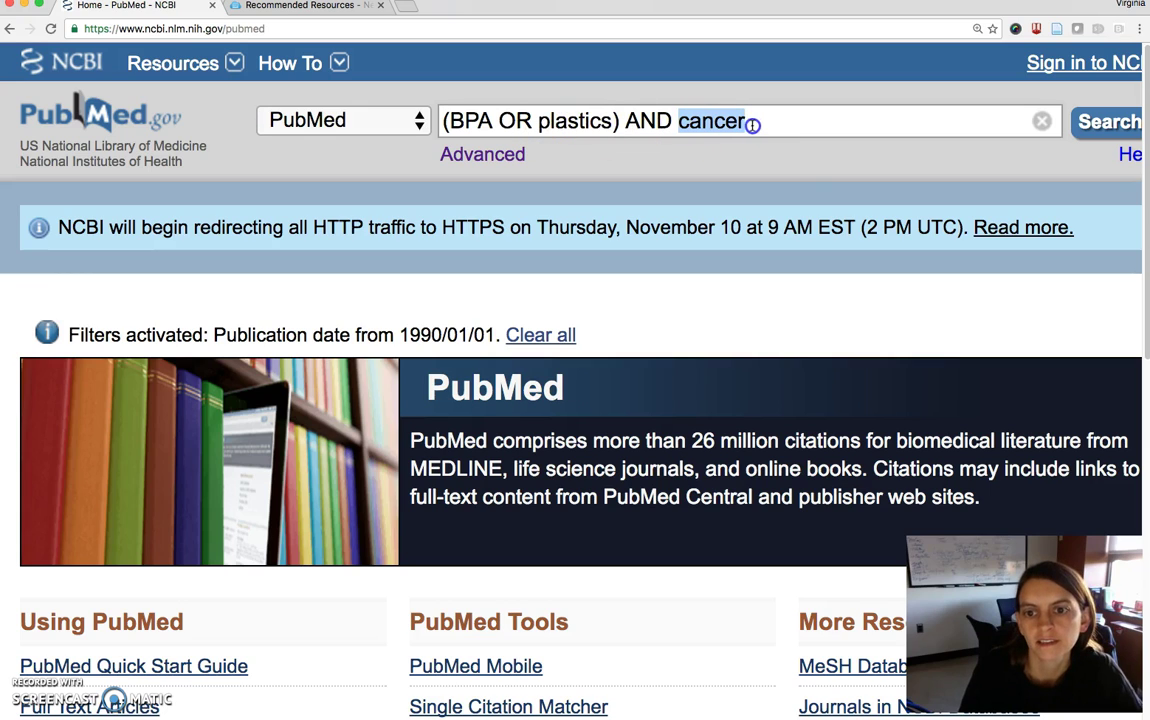
click(764, 125)
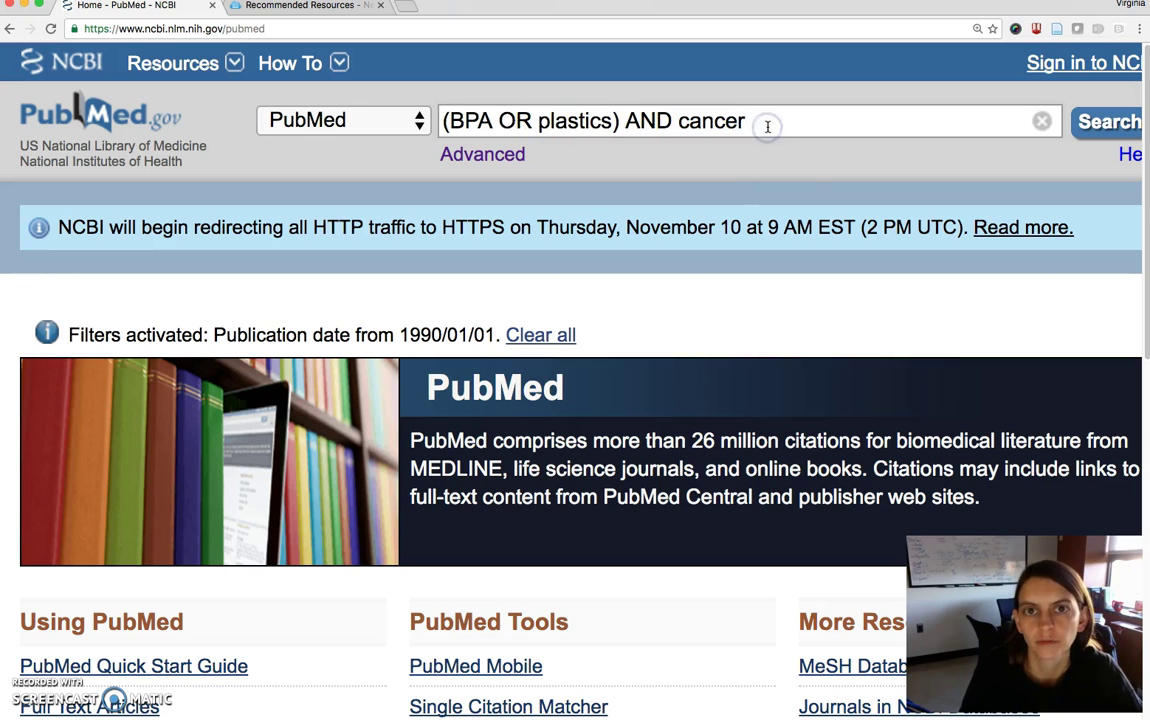
click(1087, 124)
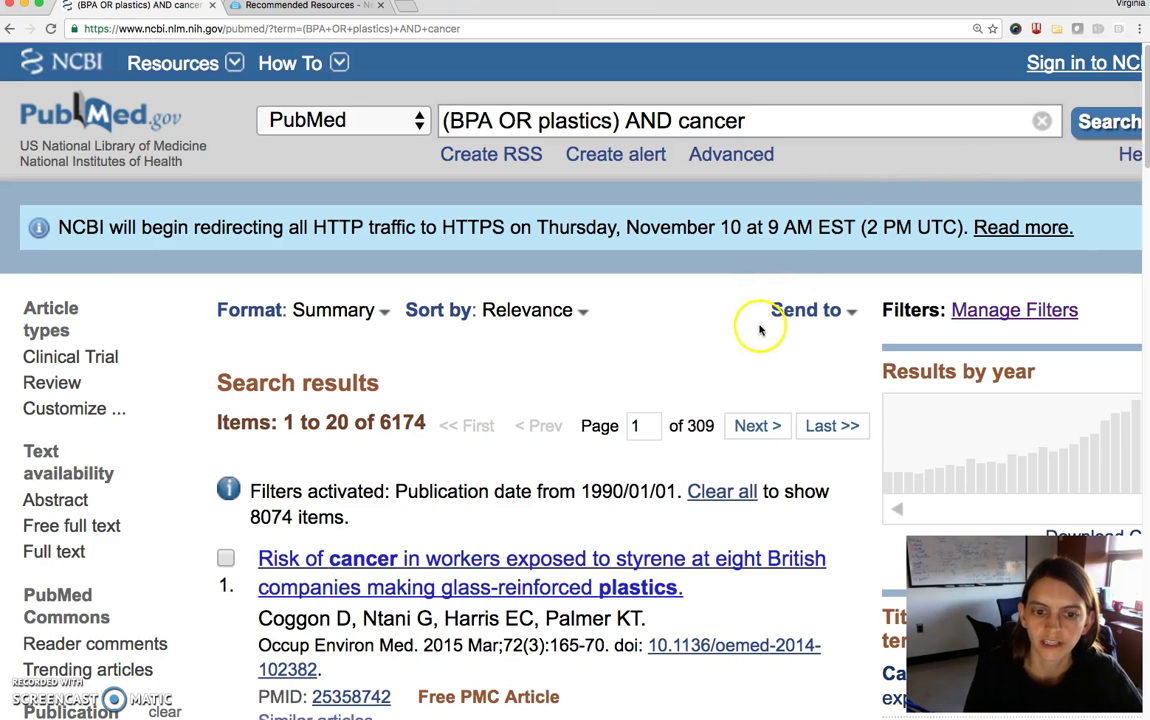
Highlight the 6174 result count, then zoom the page back out with Cmd-
double_click(388, 422)
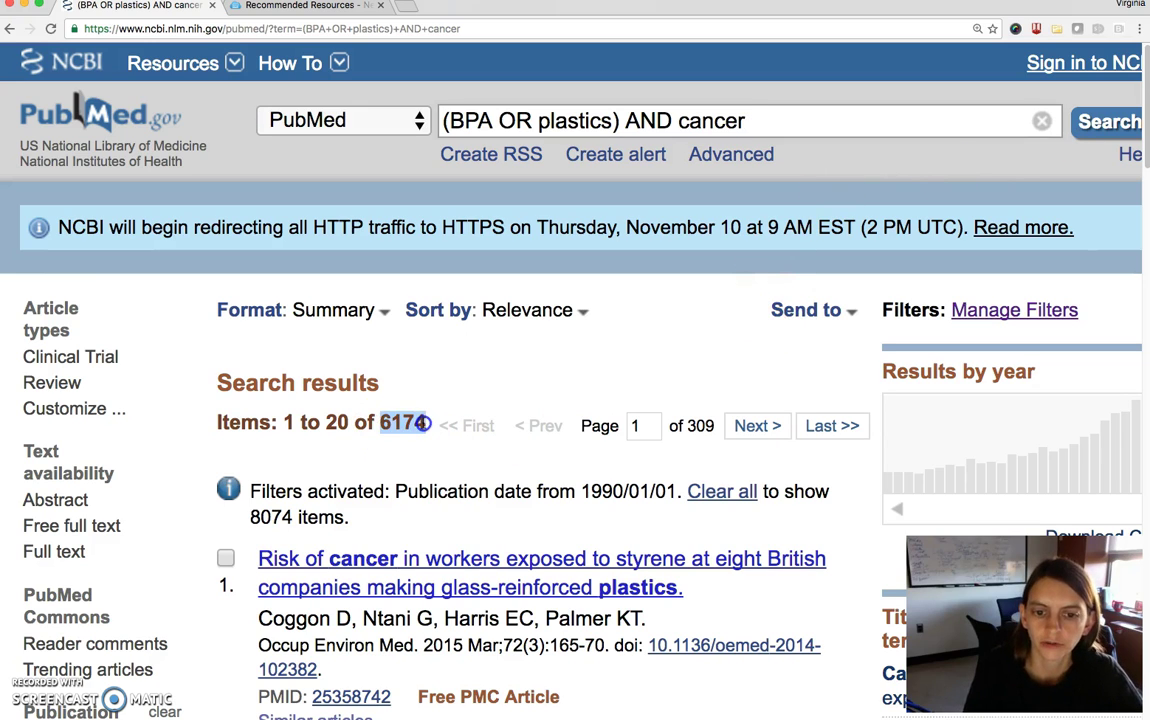
click(485, 398)
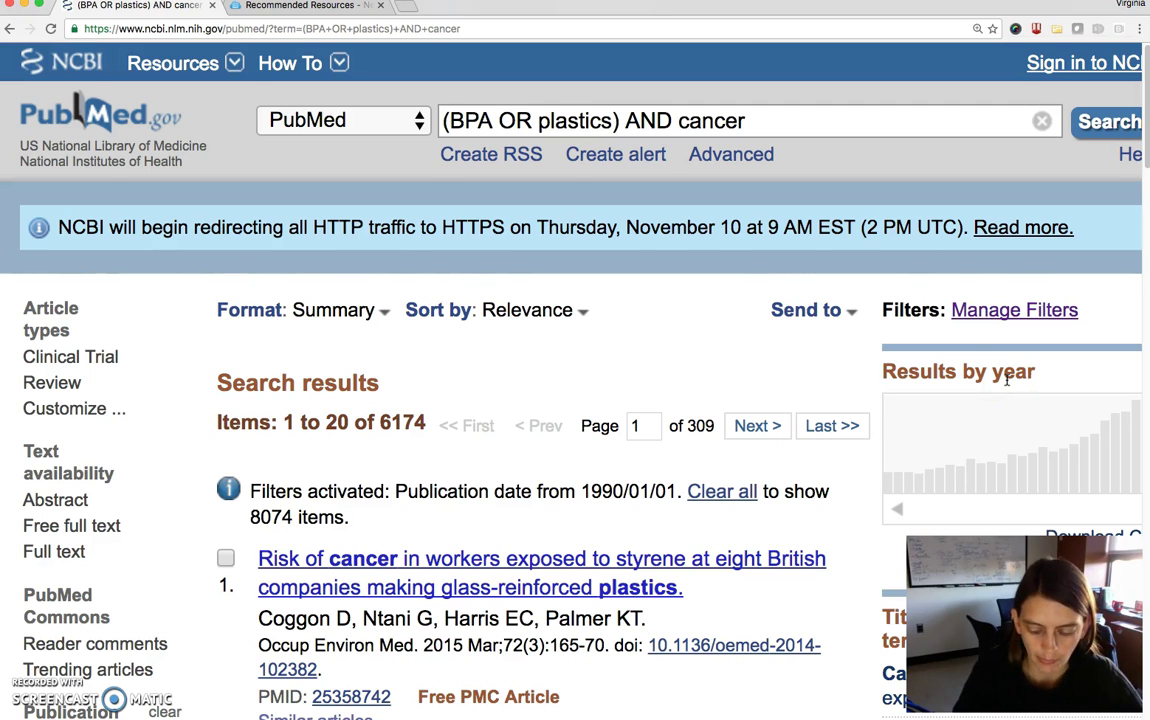
key(super+minus)
key(super+minus)
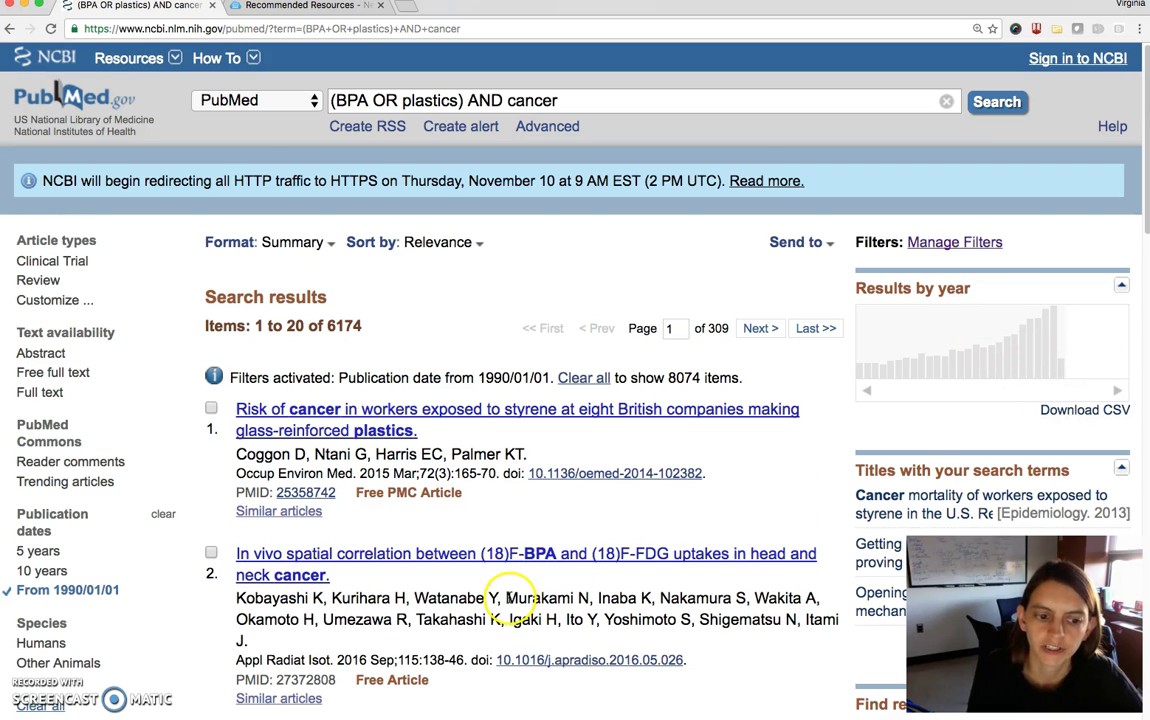
click(72, 595)
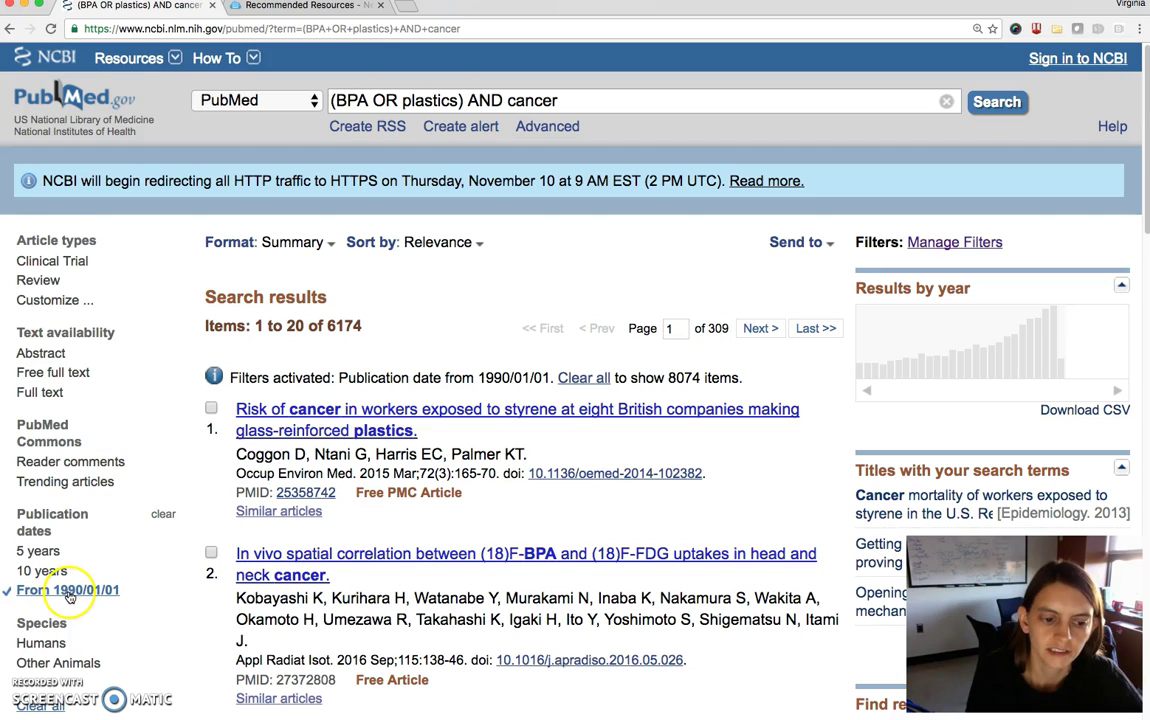
click(164, 516)
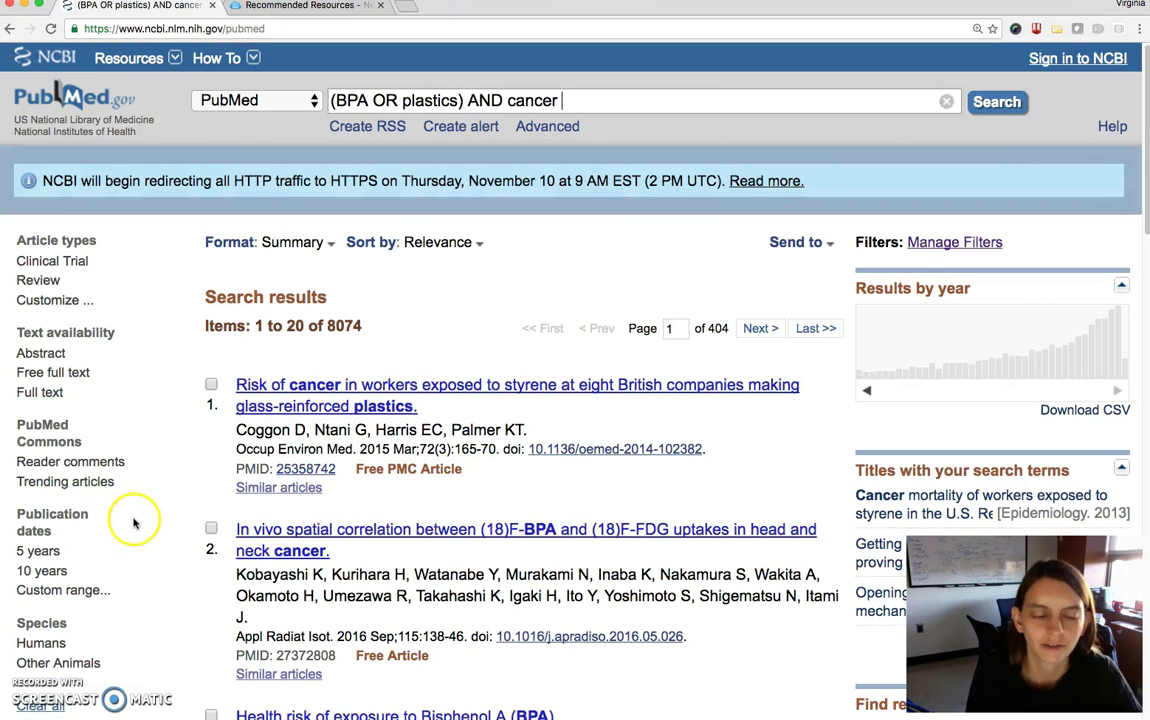
click(50, 592)
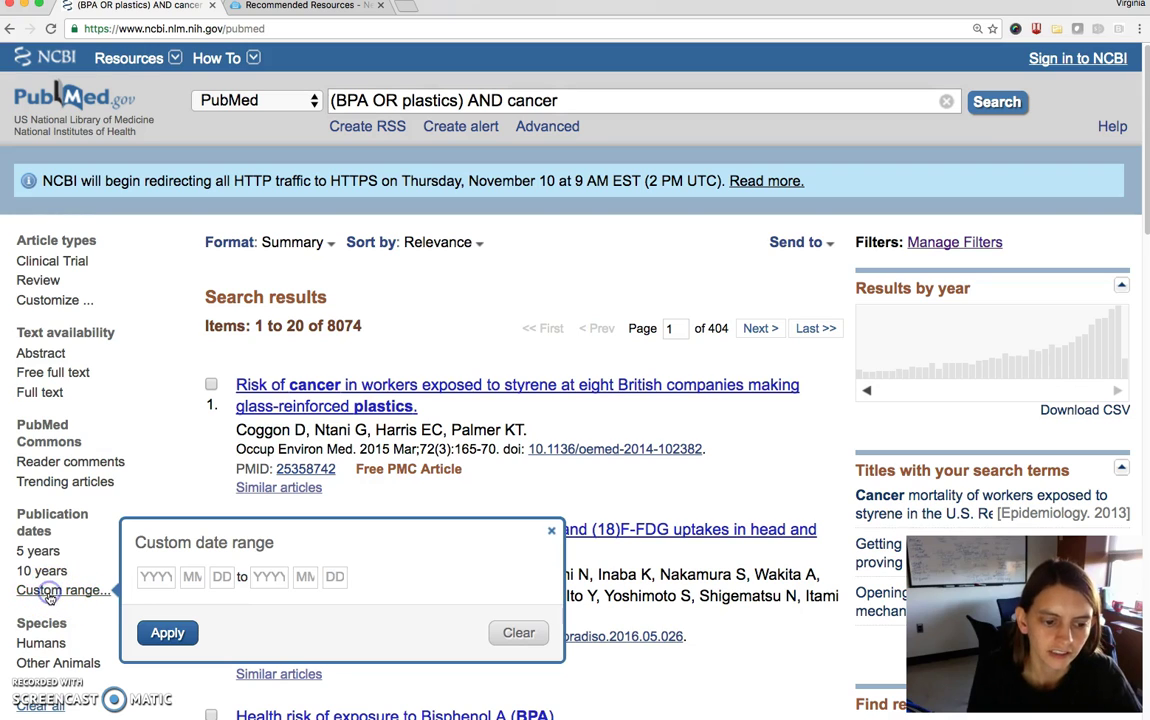
click(150, 577)
text(199)
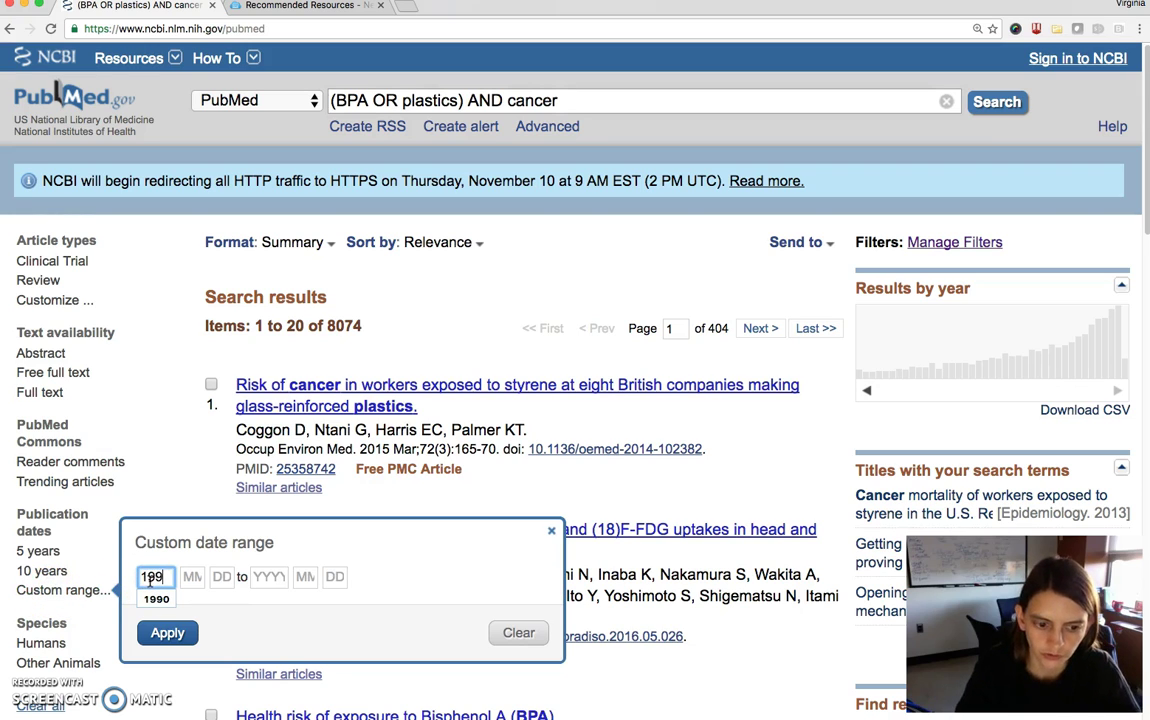
text(0)
click(190, 577)
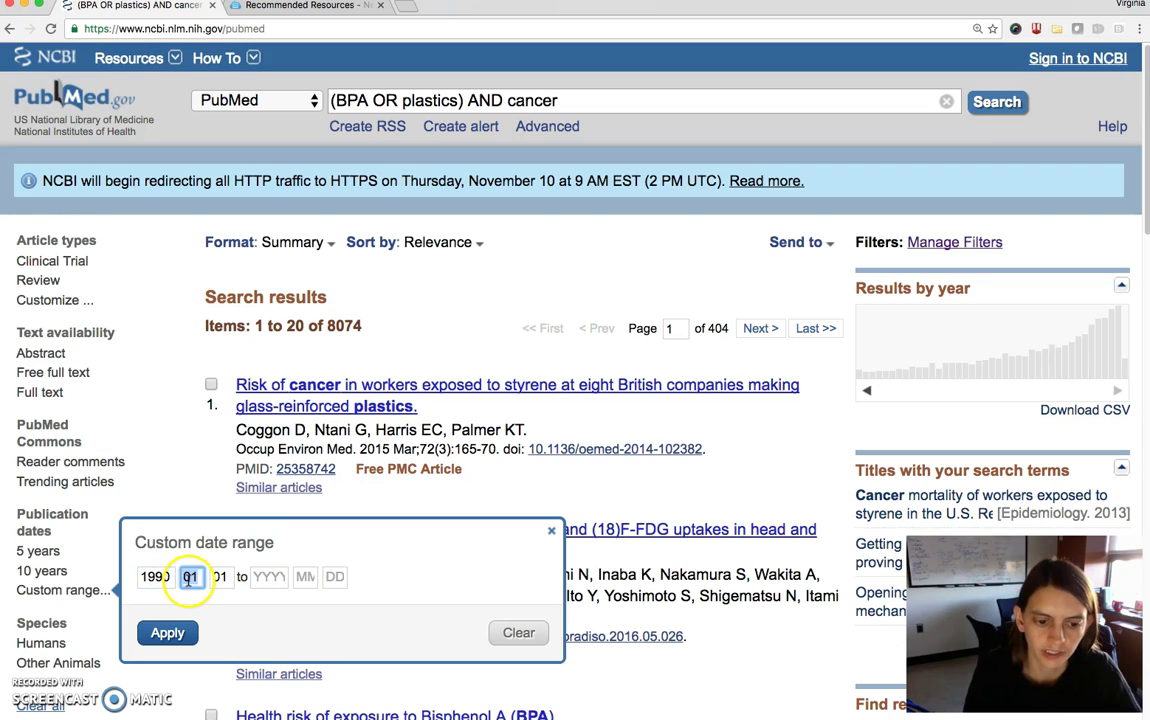
click(150, 577)
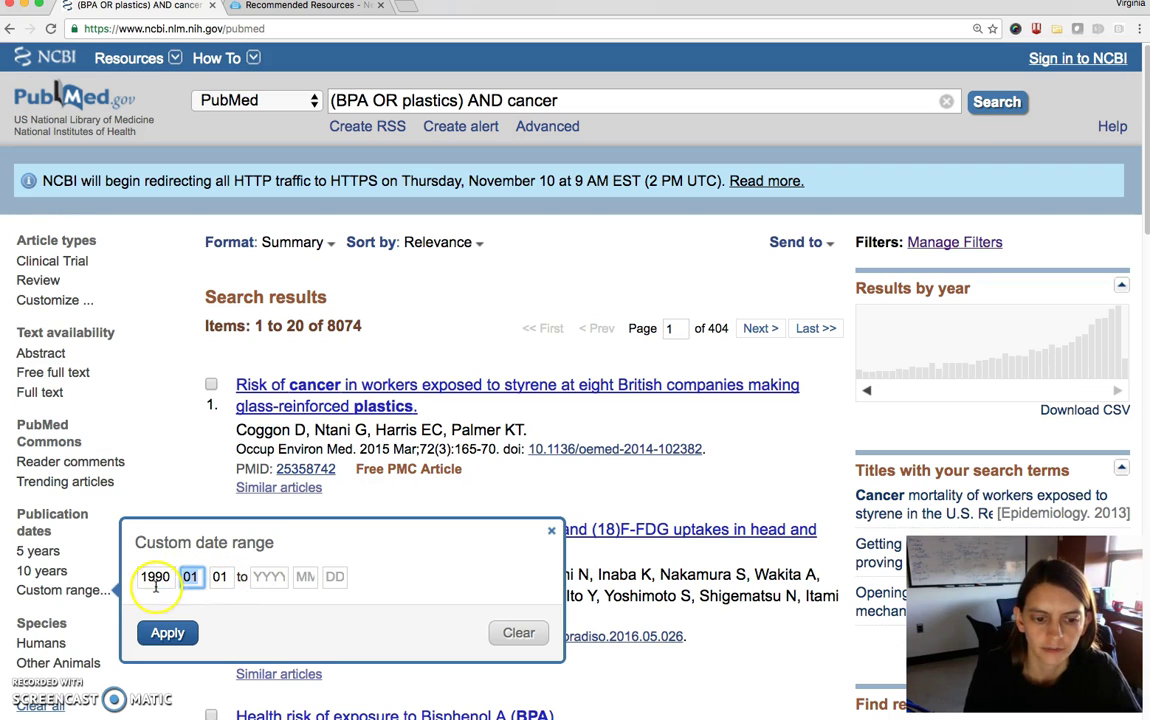
click(185, 577)
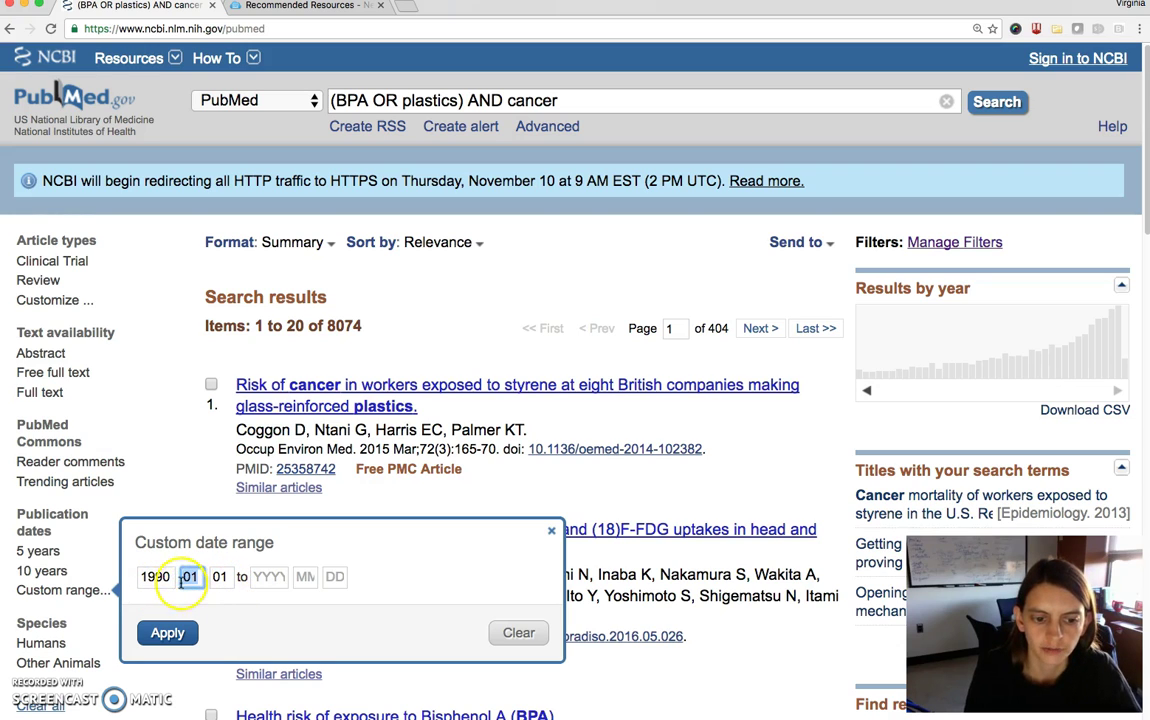
click(168, 632)
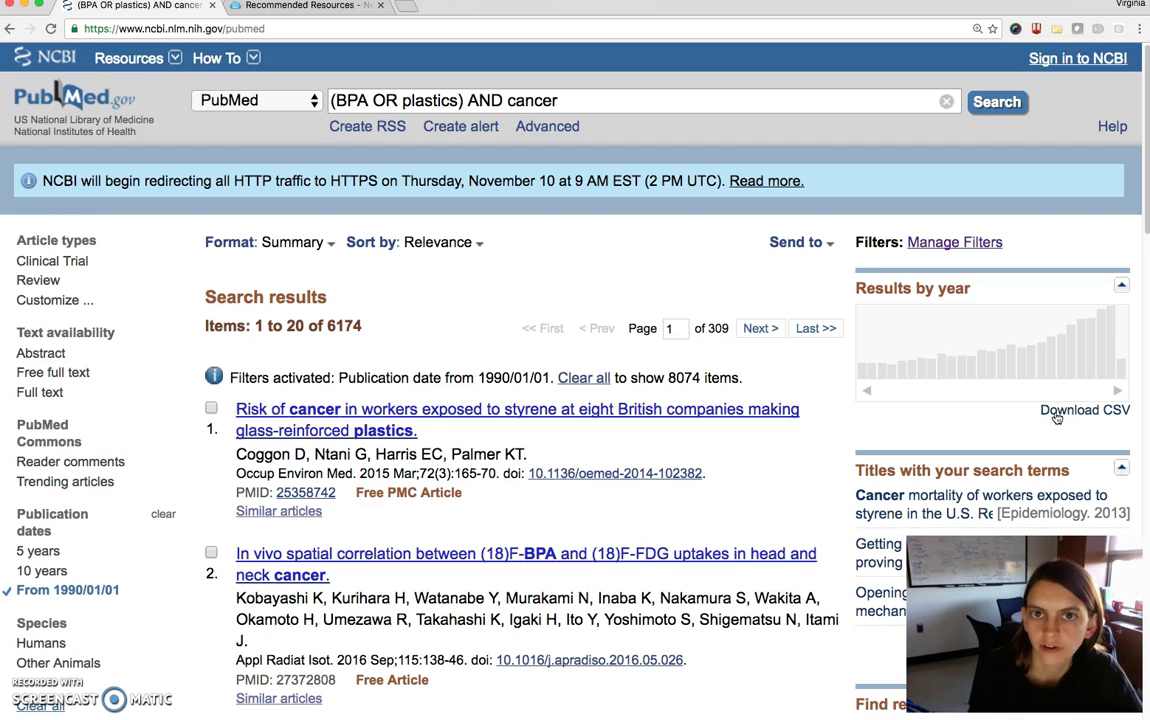
Download the Results by year CSV and show the Downloads folder in Finder
right_click(1056, 415)
click(1045, 408)
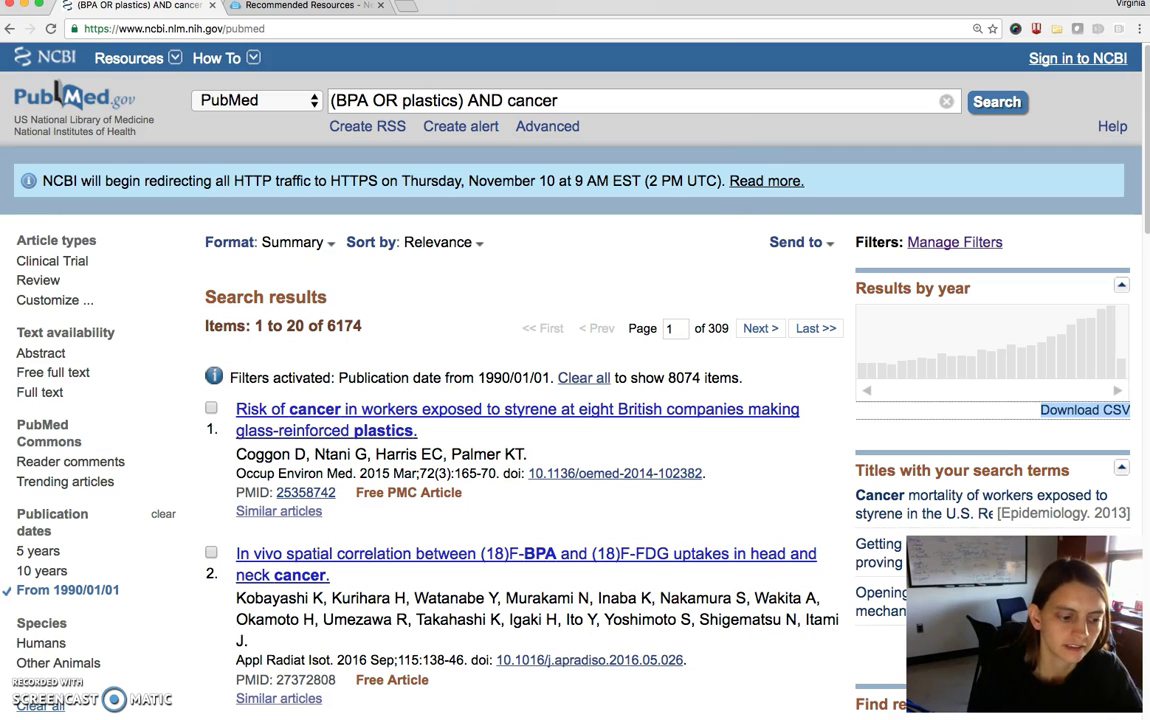
key(super+Tab)
drag(210, 69, 414, 59)
click(59, 223)
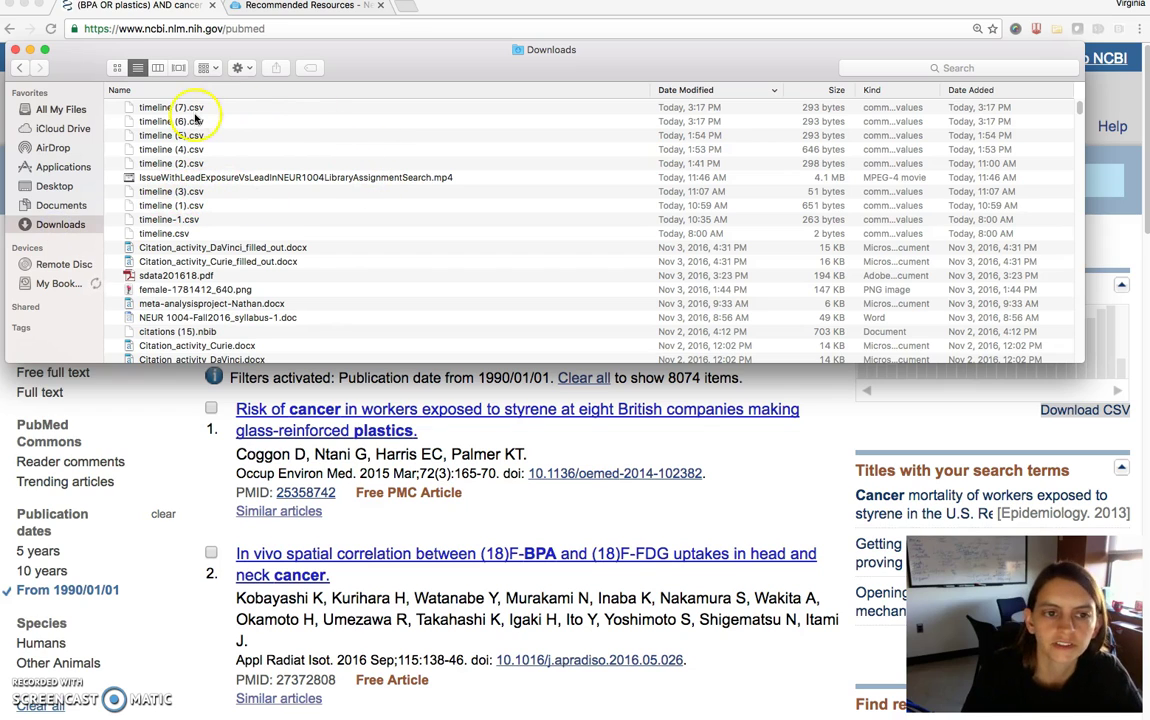
Open timeline (7).csv from Downloads in Excel, scrolled to the top of the data
double_click(173, 105)
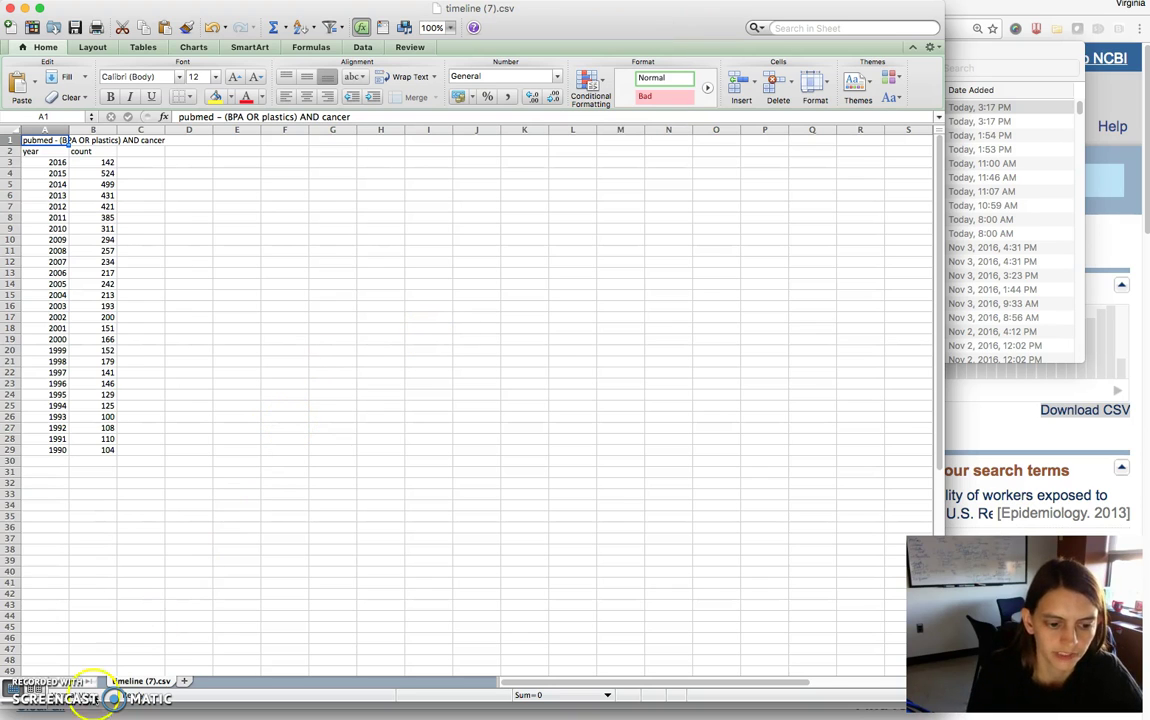
scroll(239, 349, up, 5)
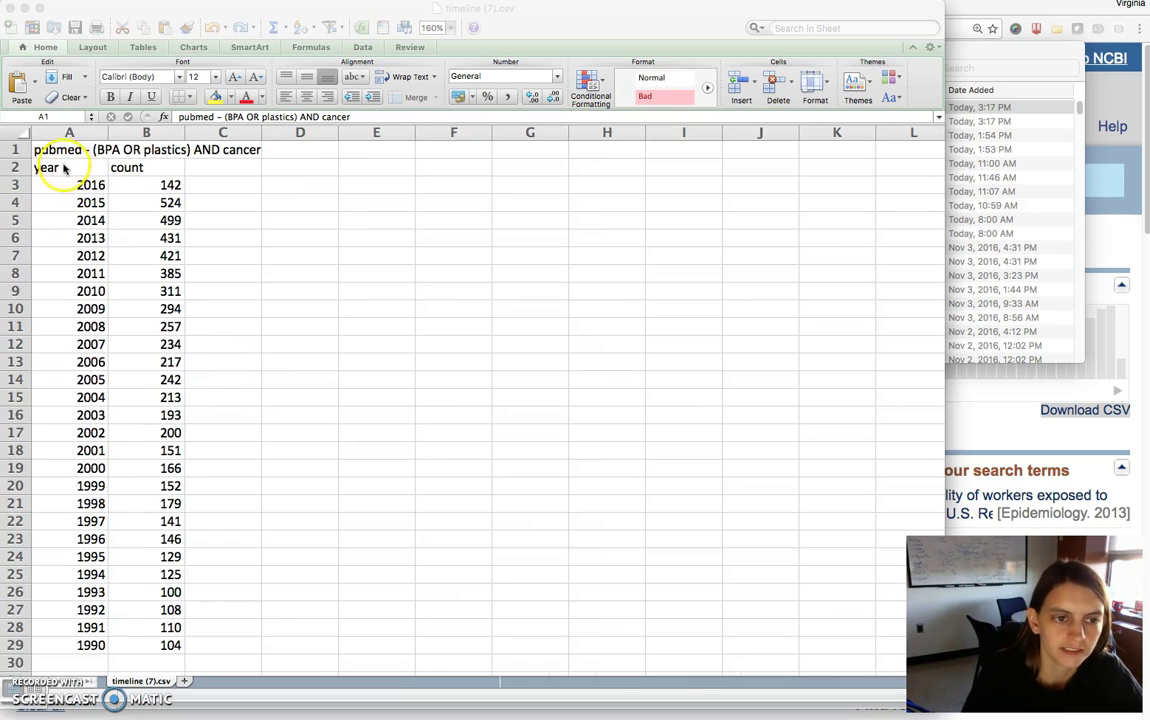
Plot the year and count data in A2:B29 as a Marked Scatter chart
drag(62, 168, 162, 644)
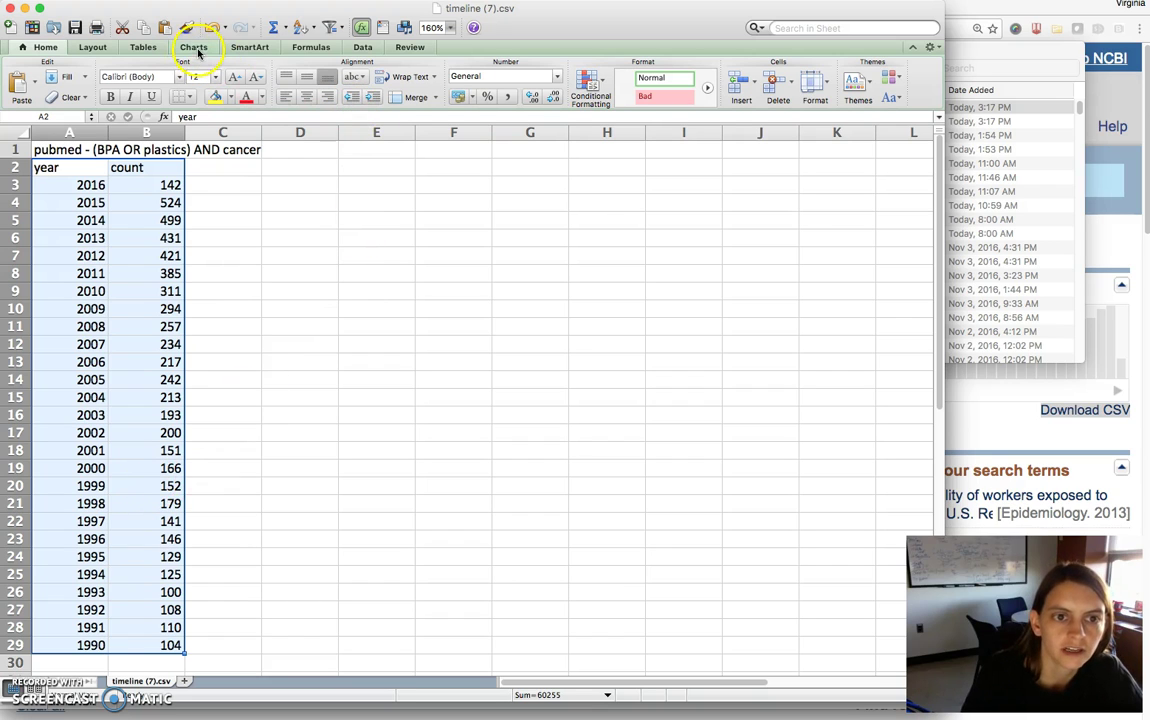
click(195, 48)
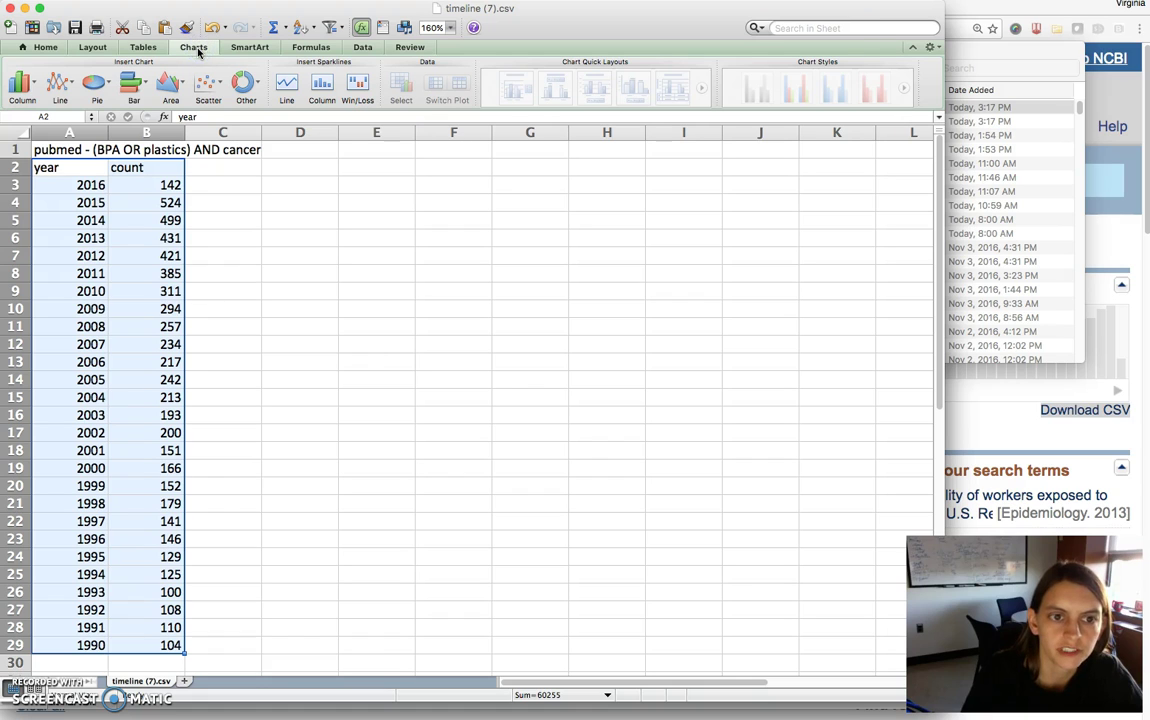
click(205, 88)
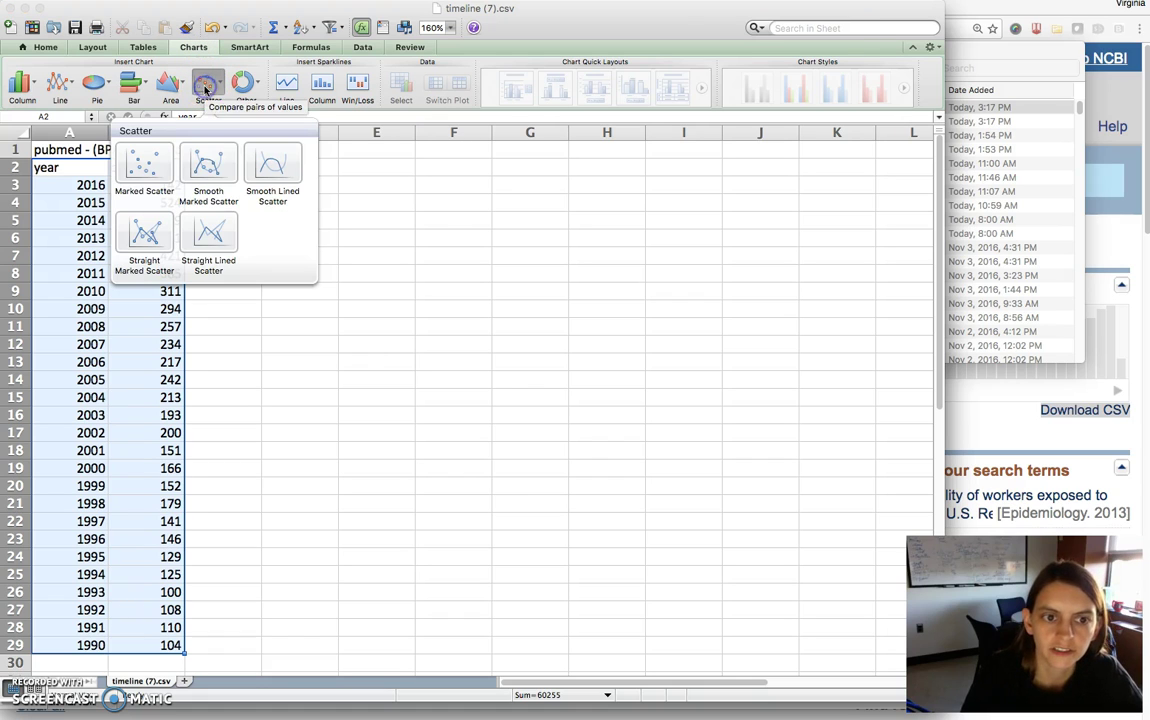
click(146, 169)
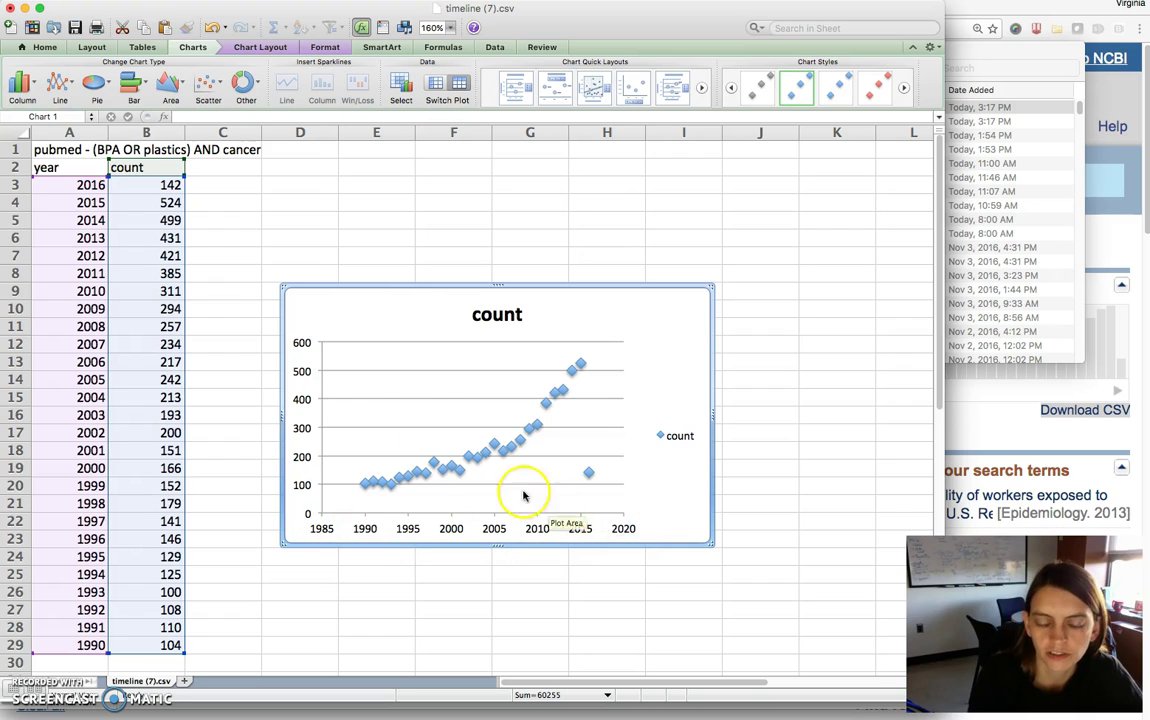
Change the chart type to Clustered Column
click(20, 80)
click(2, 170)
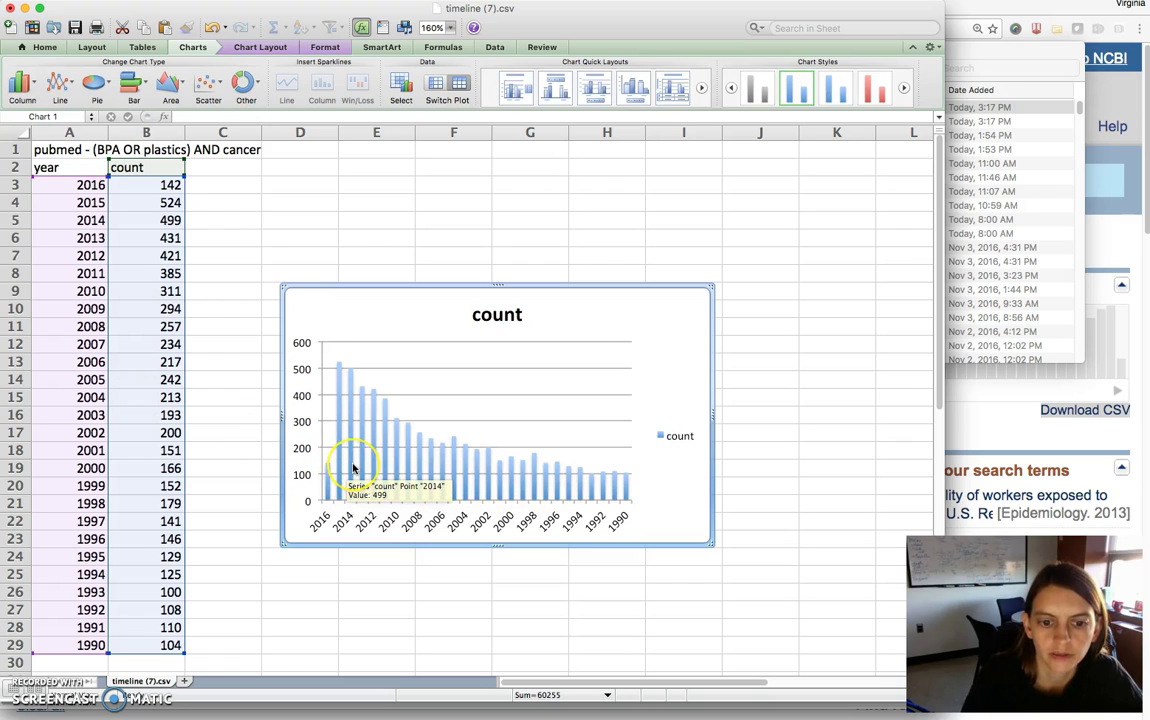
Replace the title 'count' with 'PubMed Results - 1990 on - BPA or Plastics and Cancer'
click(510, 315)
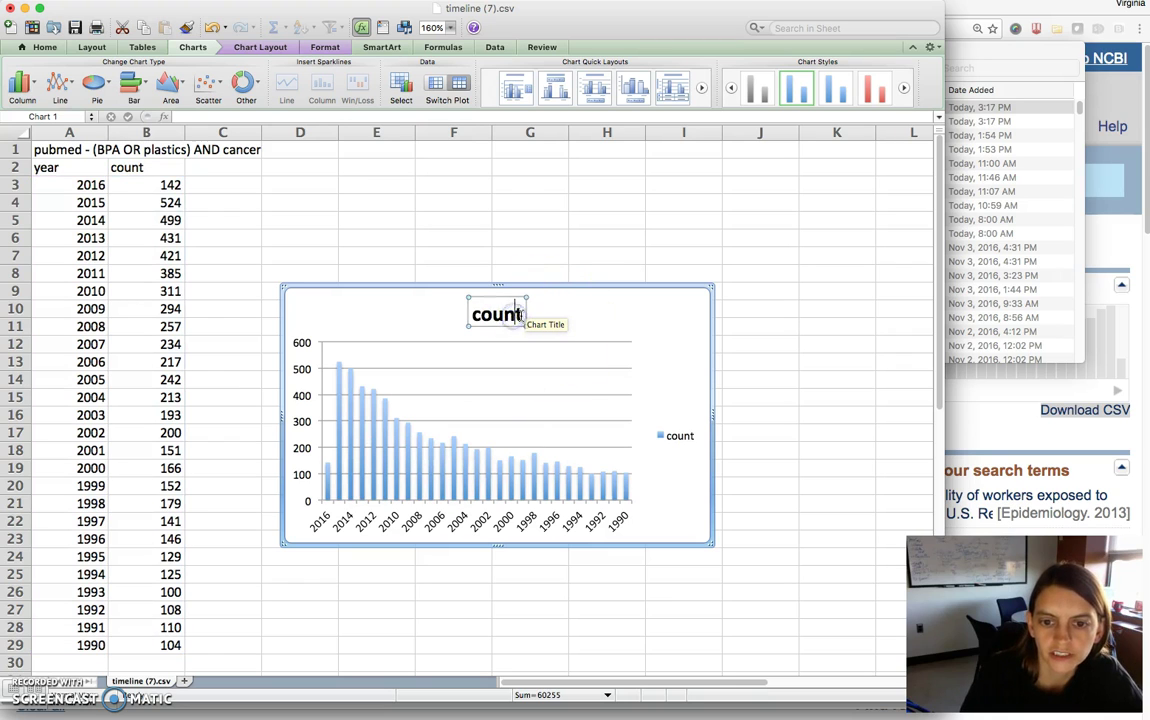
drag(522, 315, 474, 317)
text(Pub)
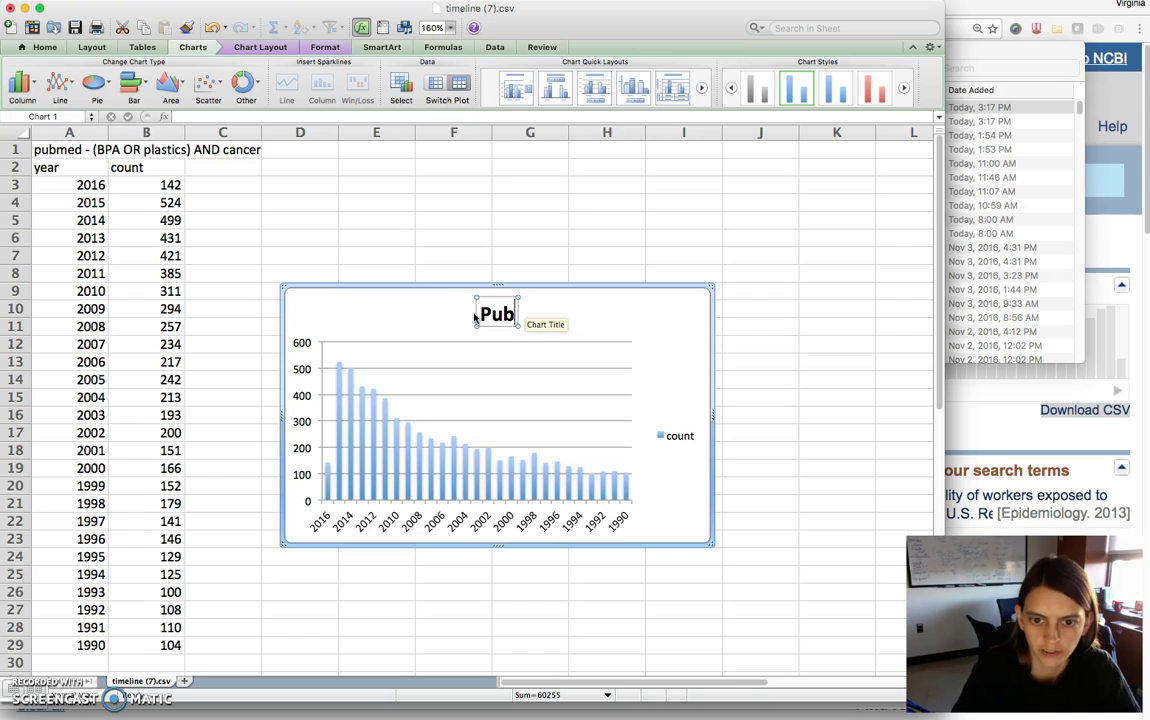
text(Med Results)
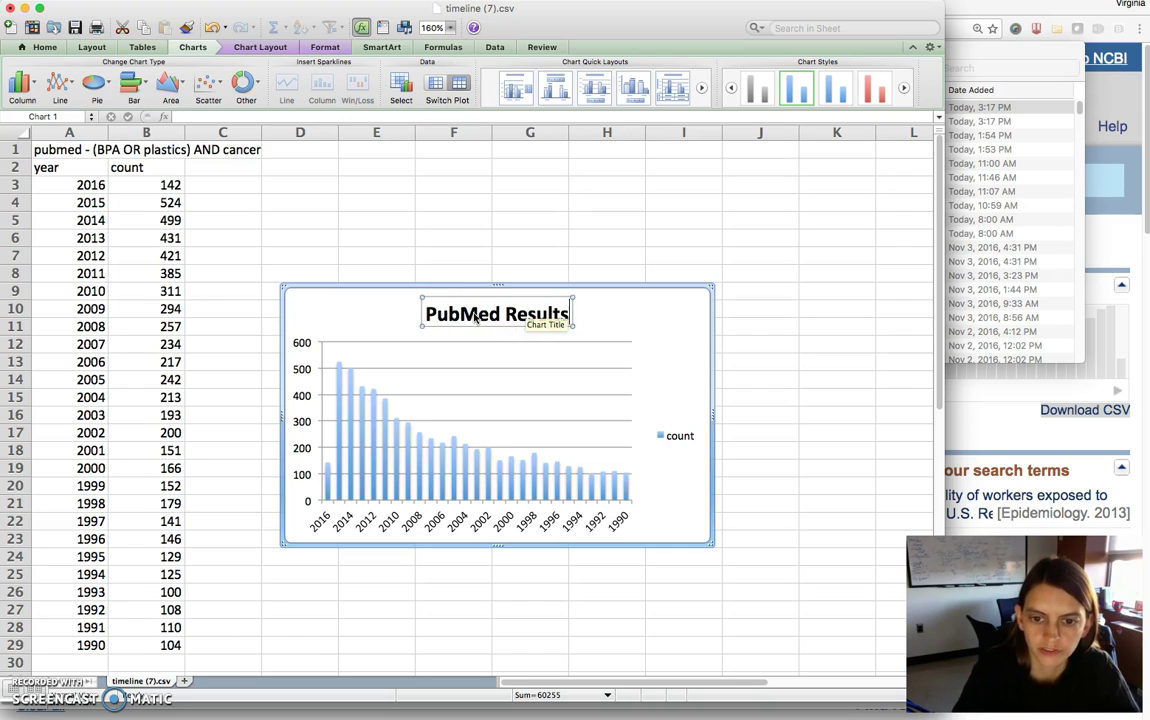
text( - 1990)
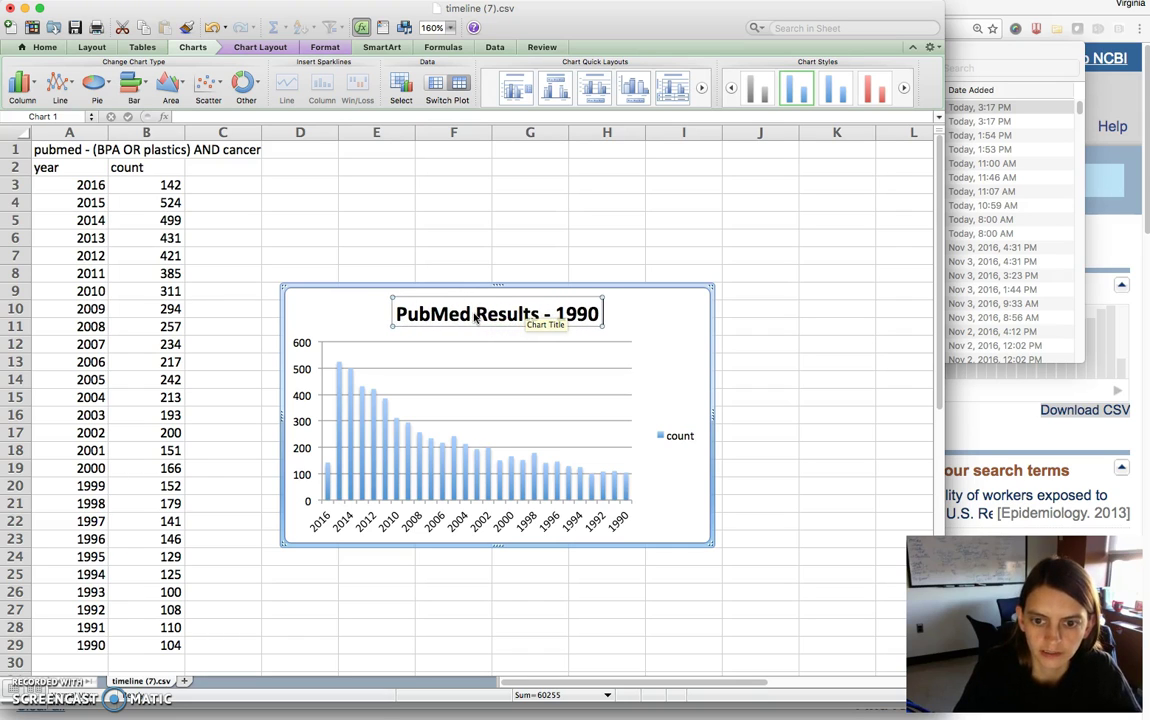
text( on -)
text( BPA)
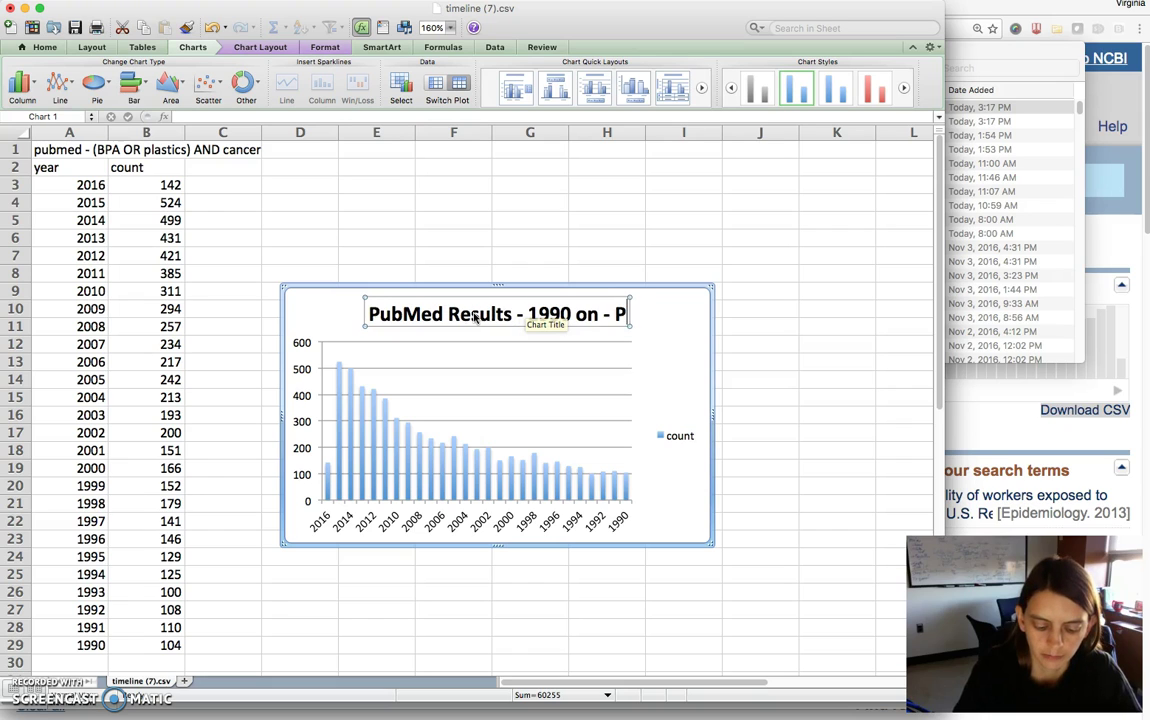
text( o)
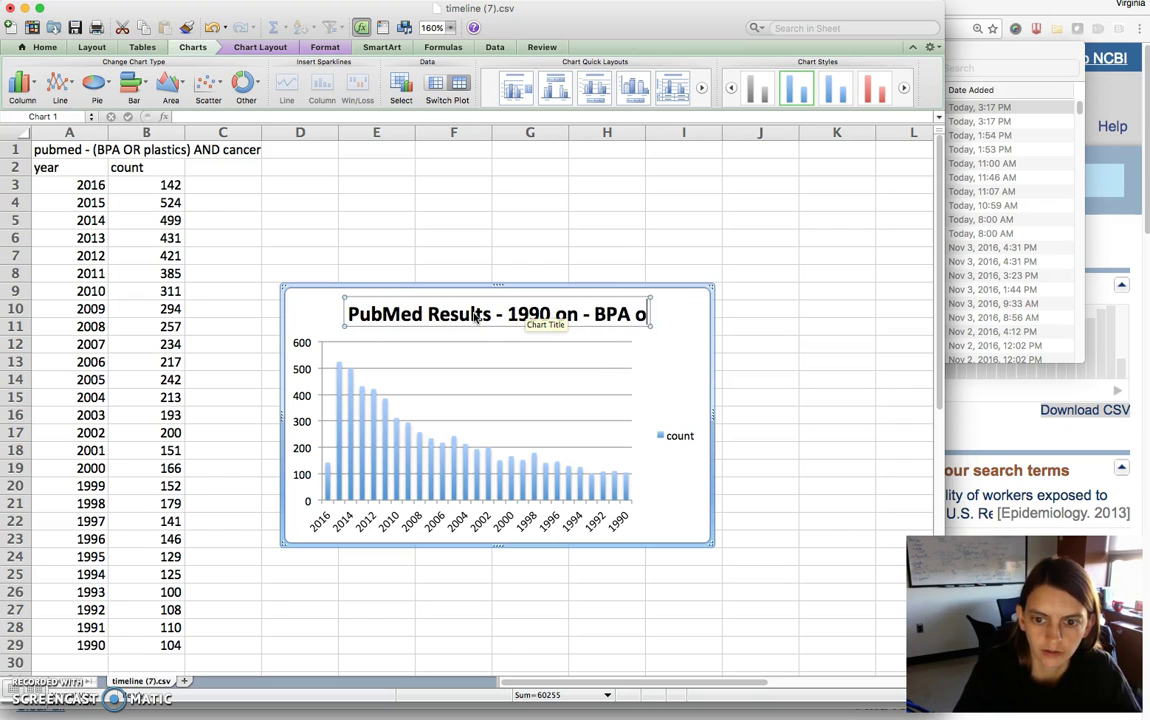
text(r Plastics)
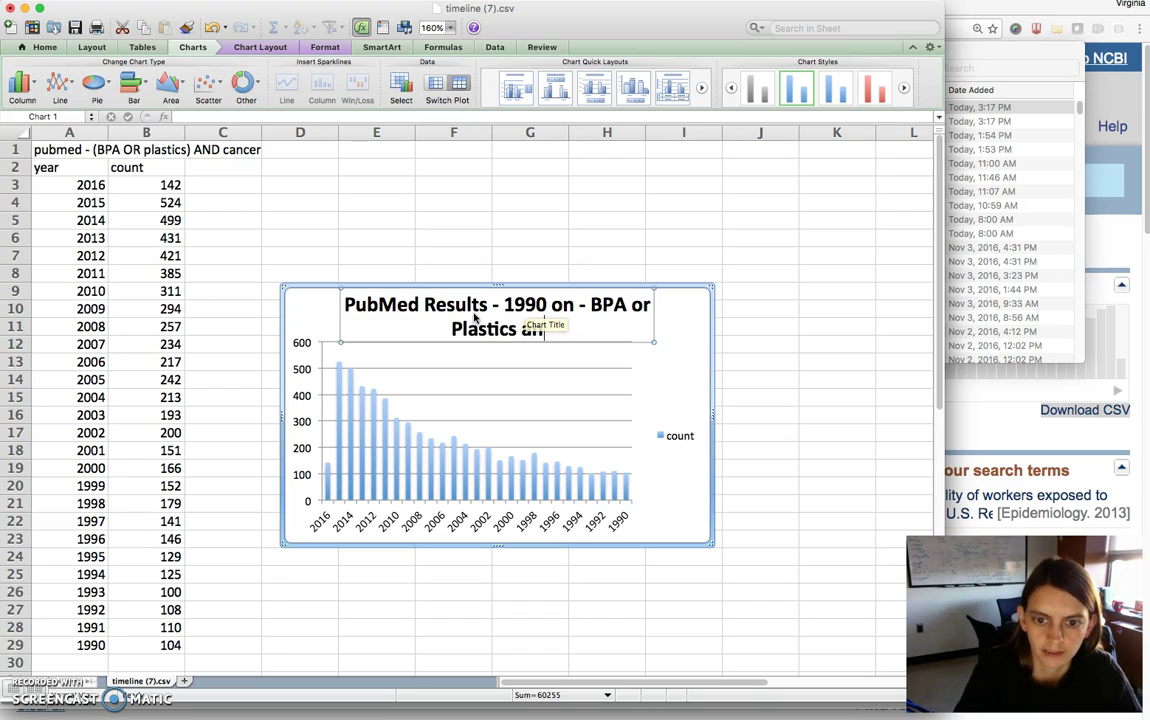
text( and C)
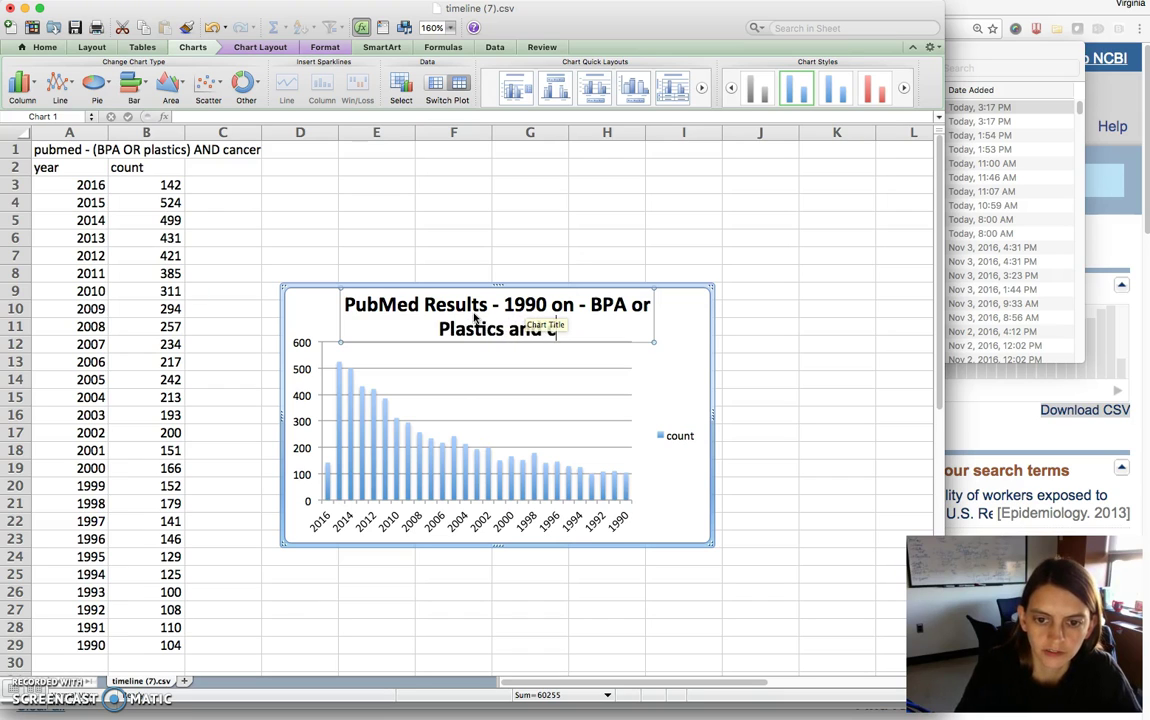
text(ancer)
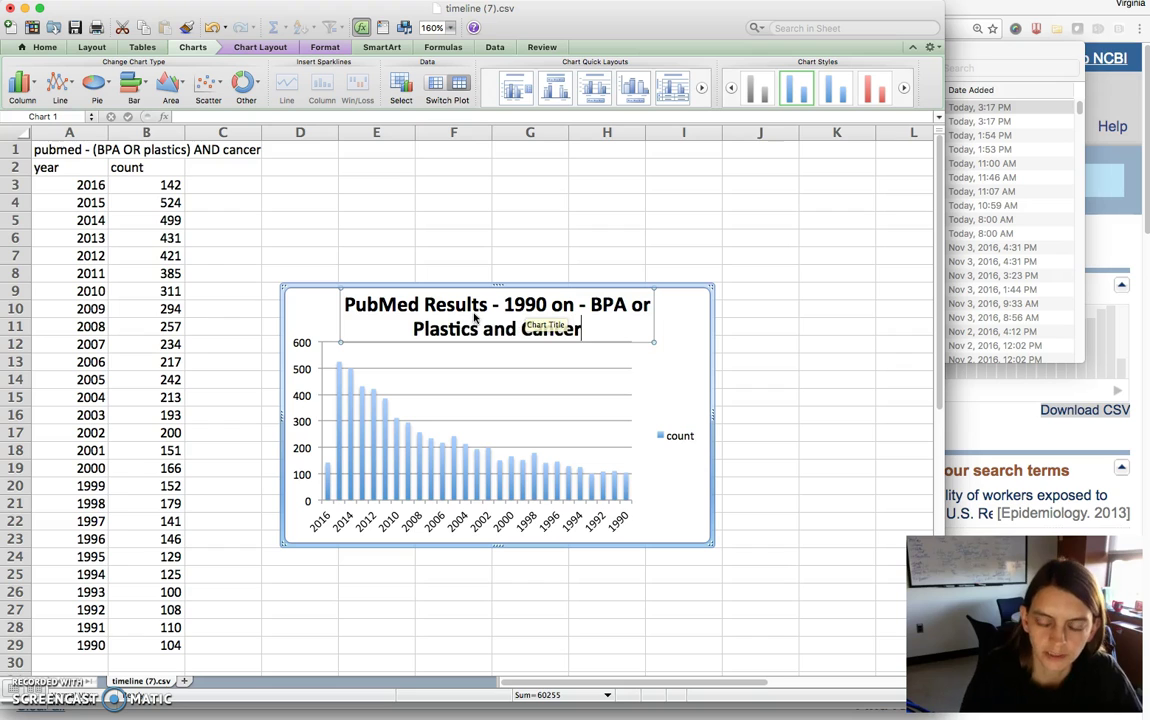
click(742, 347)
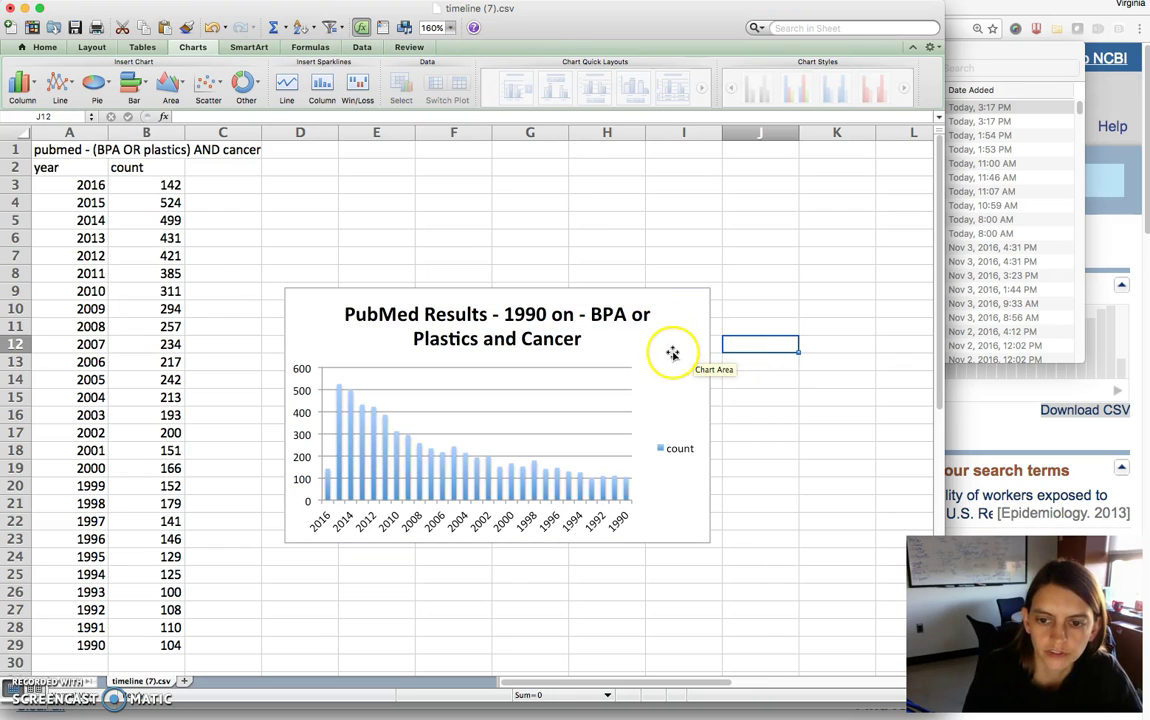
click(680, 396)
right_click(680, 397)
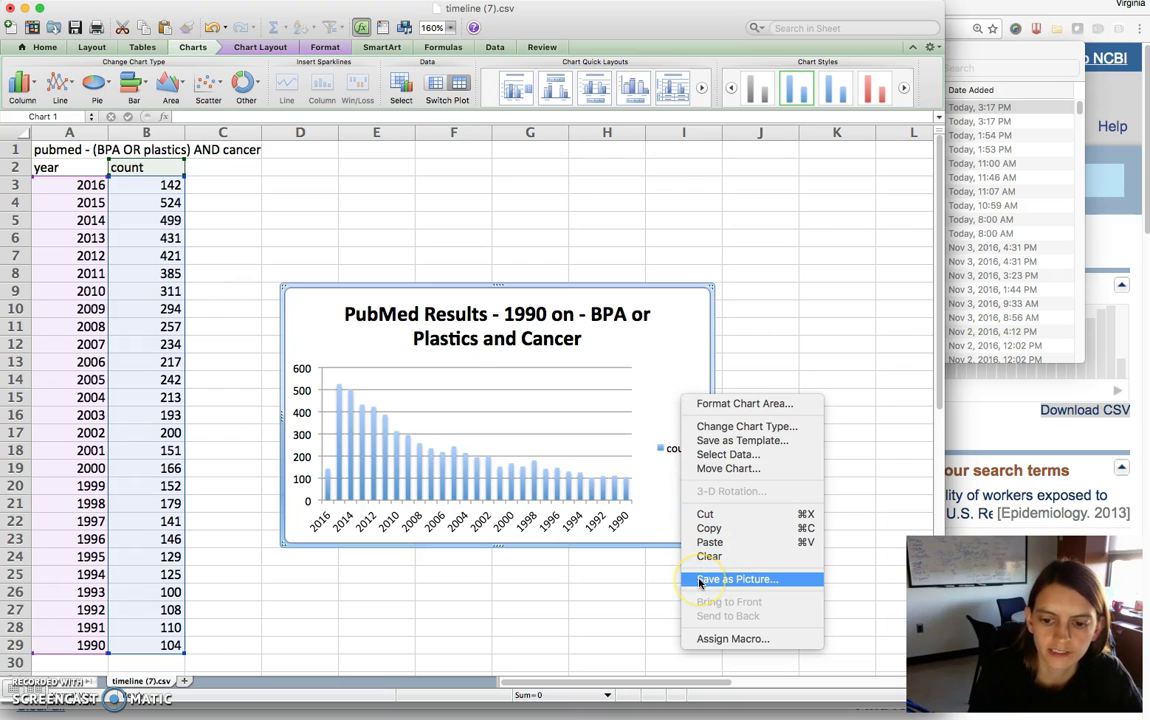
click(663, 592)
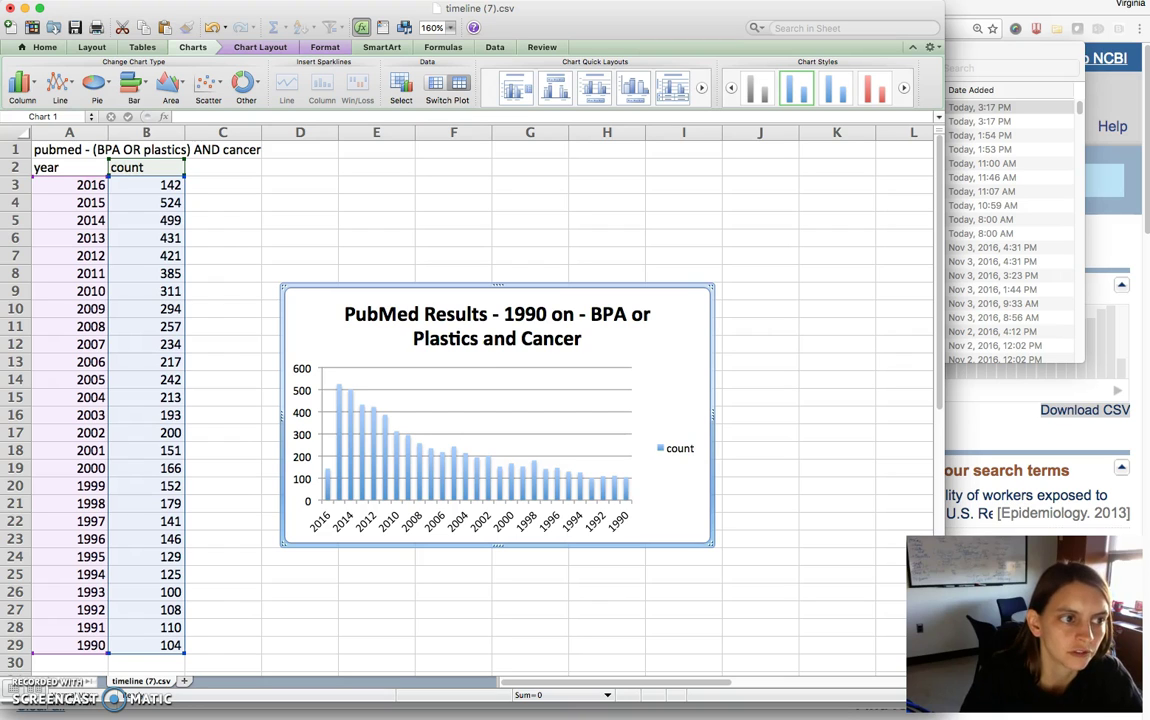
key(super+p)
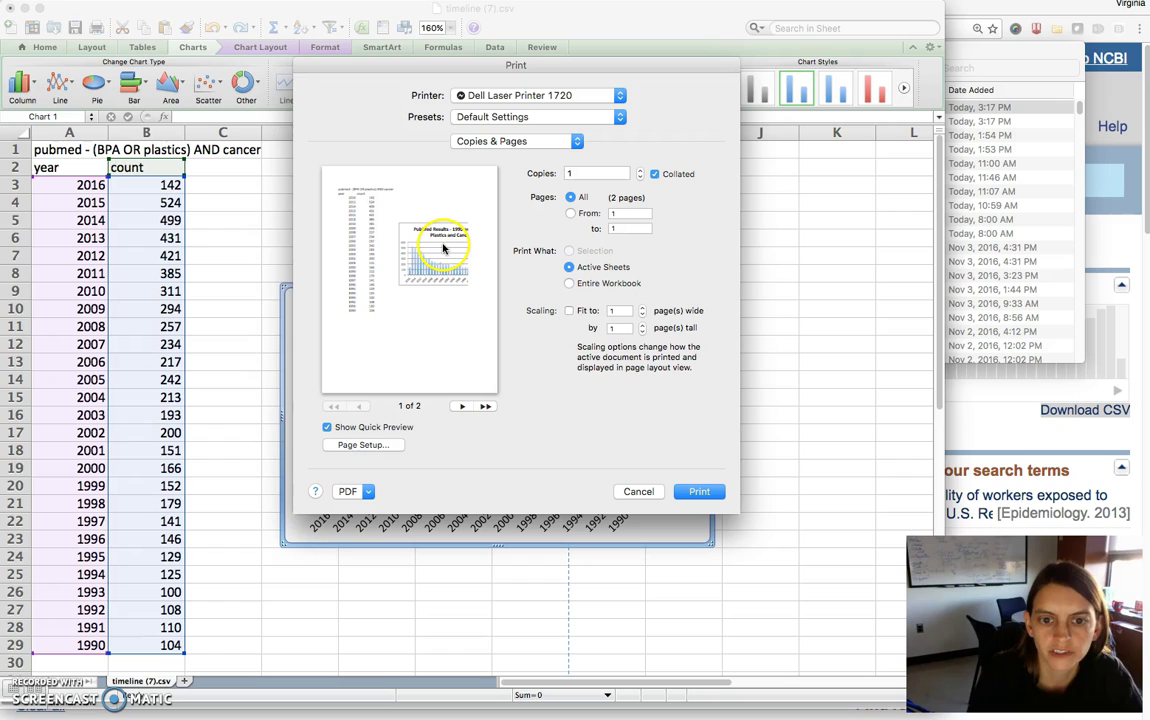
click(380, 444)
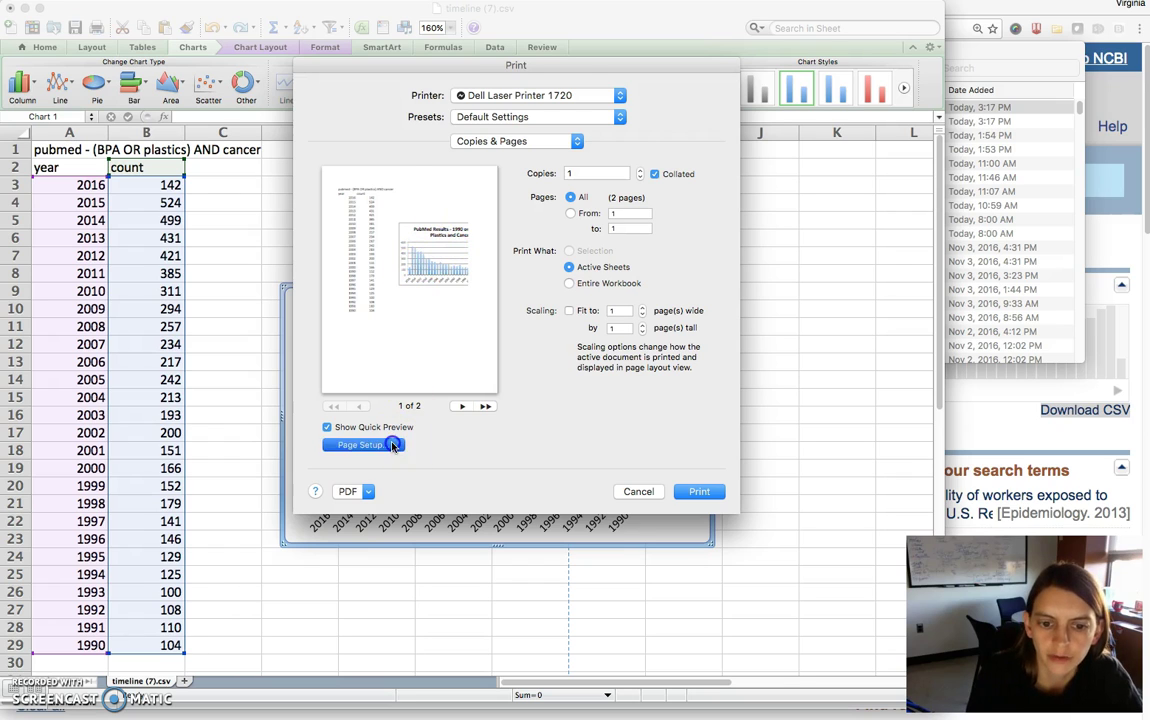
click(481, 311)
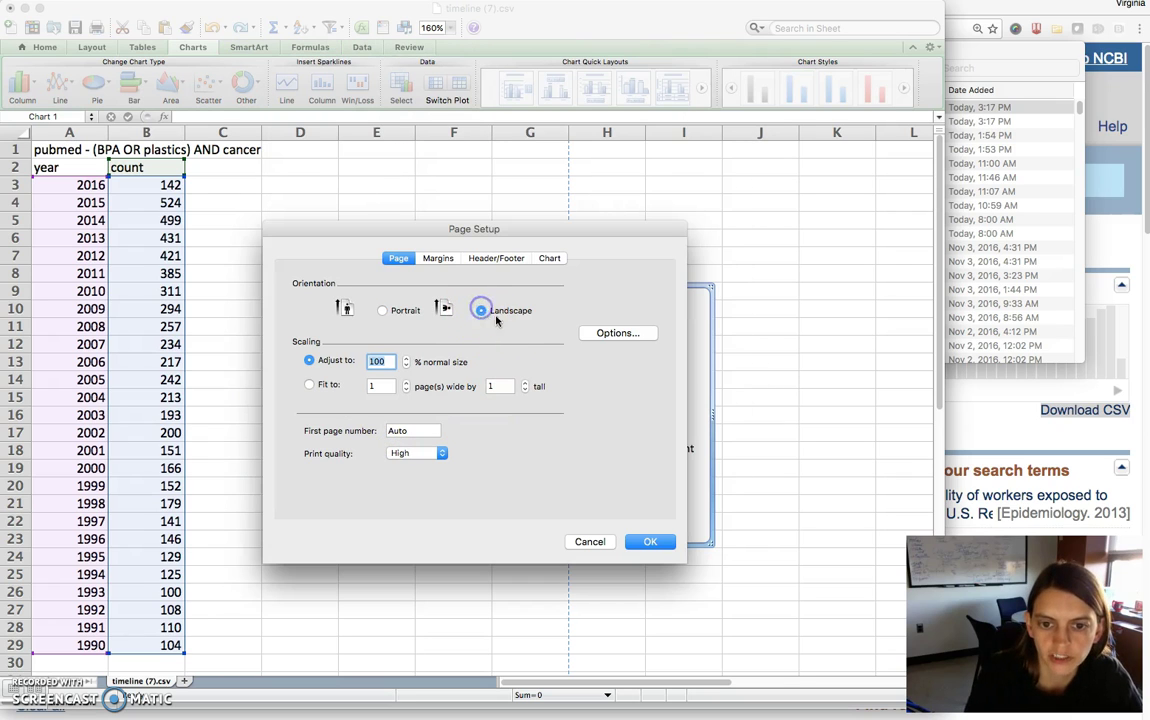
click(309, 385)
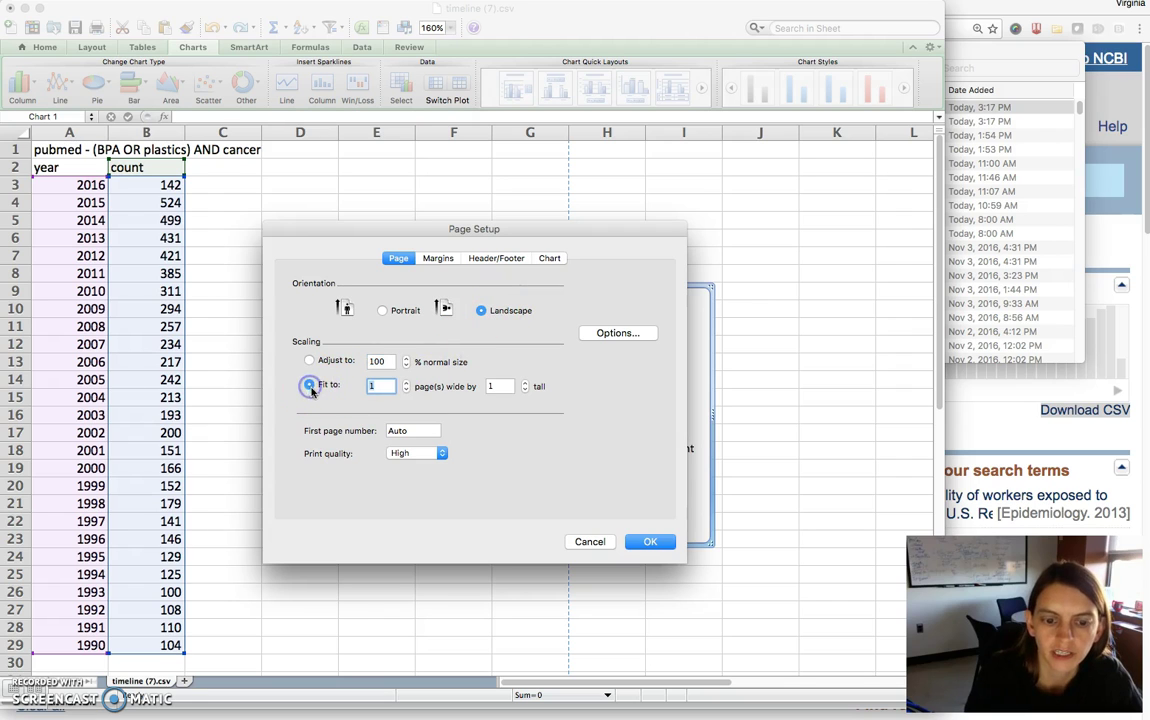
click(385, 389)
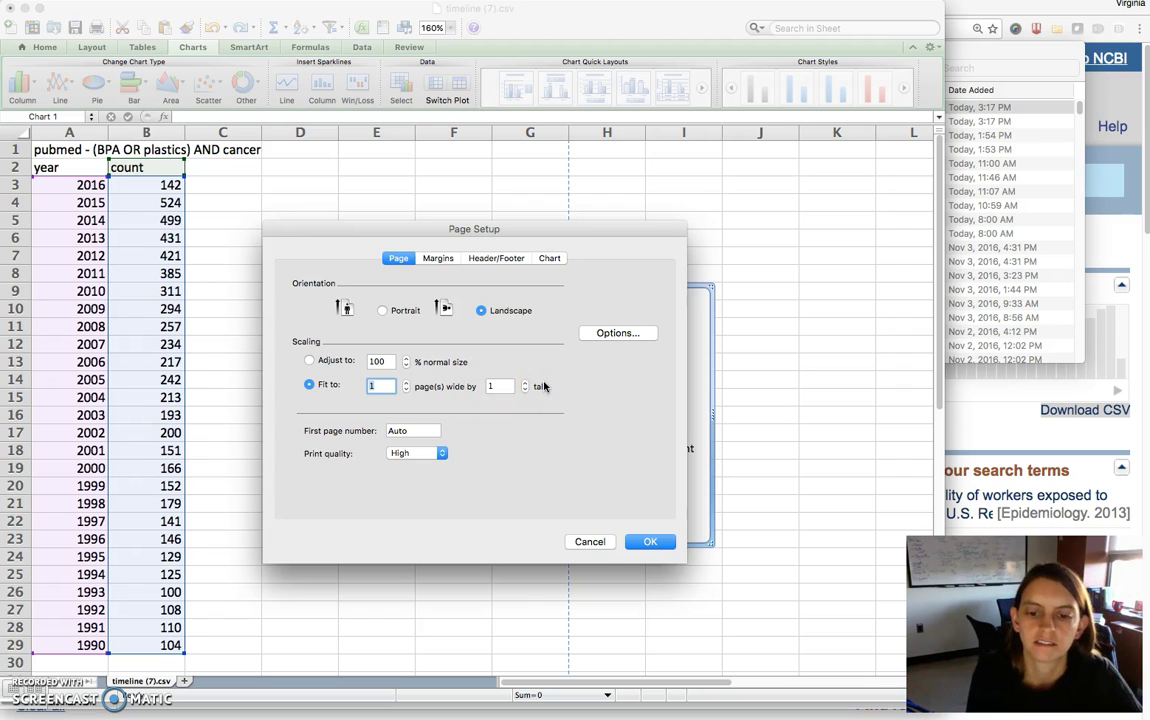
click(580, 545)
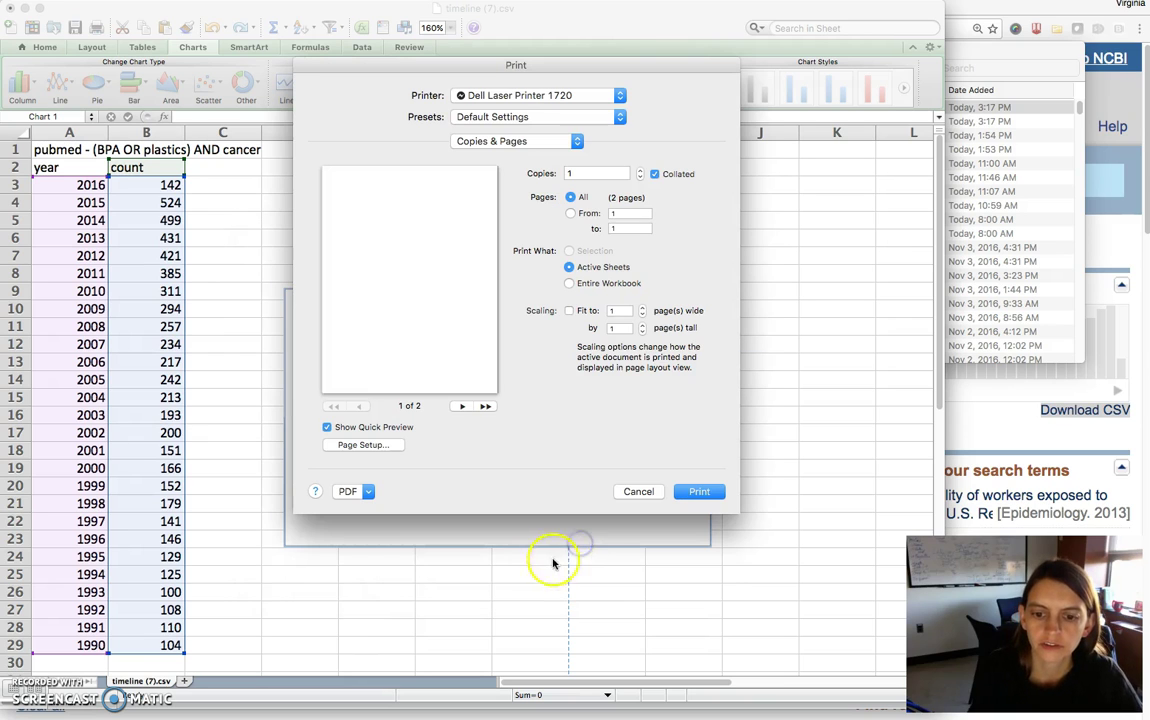
click(632, 492)
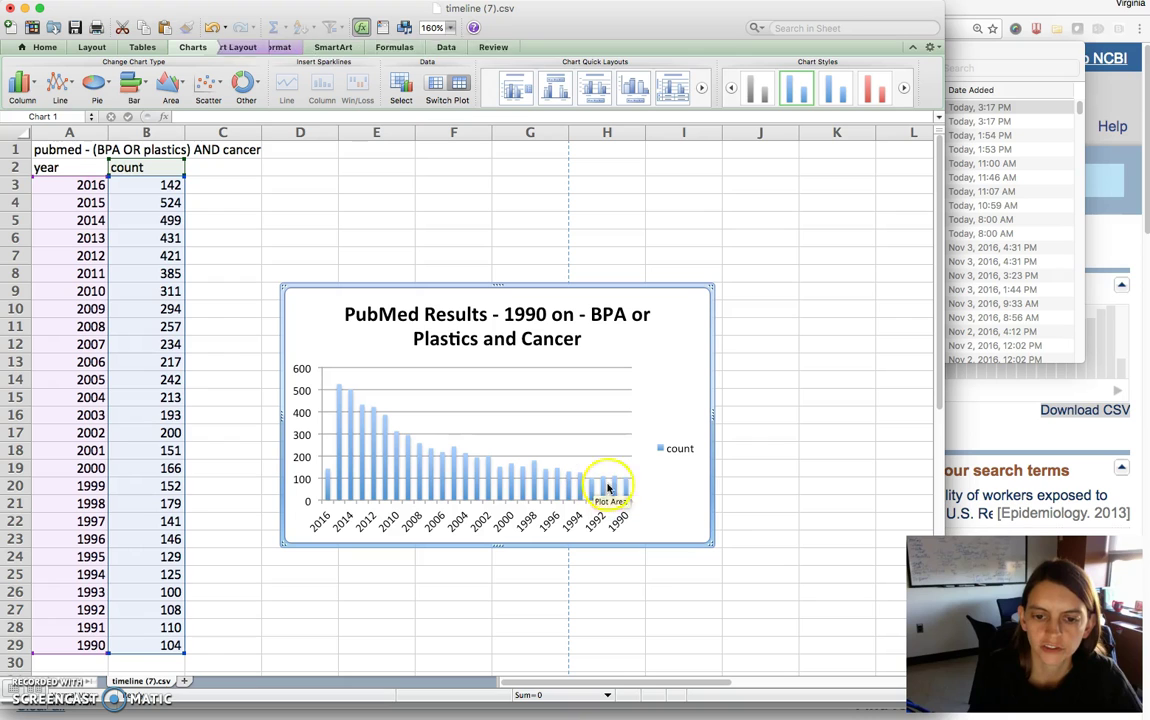